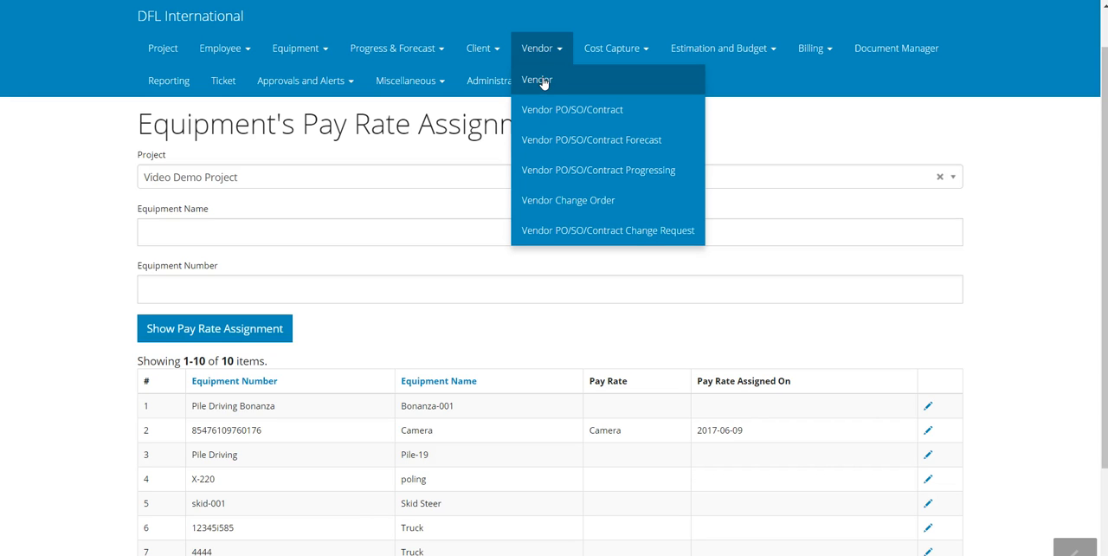
Start a new vendor record and name it CAMERA MAN INC
{"action": "left_click", "coordinate": [541, 80]}
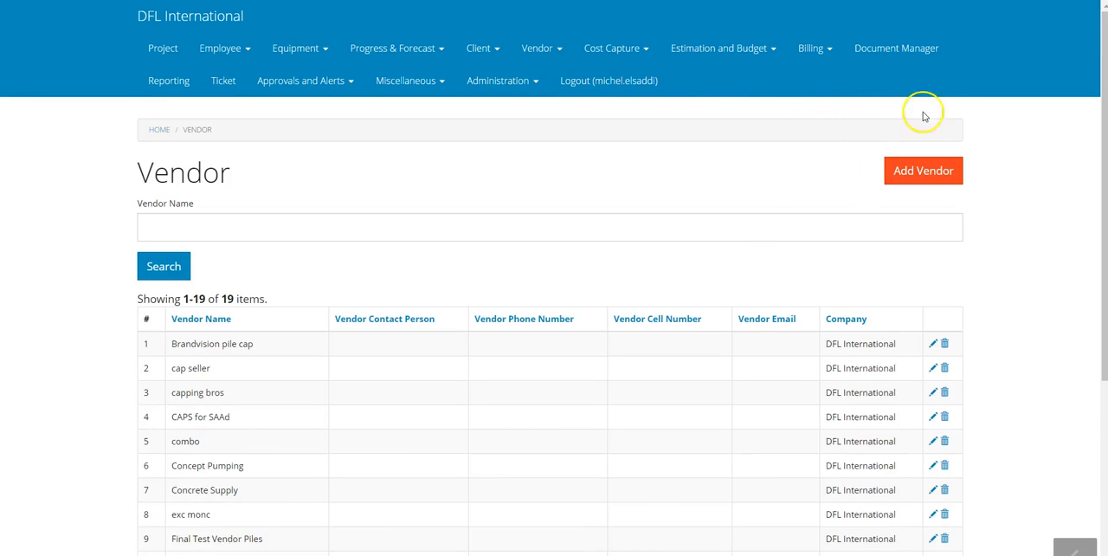
{"action": "scroll", "coordinate": [732, 226], "scroll_direction": "down", "scroll_amount": 3}
{"action": "scroll", "coordinate": [732, 225], "scroll_direction": "up", "scroll_amount": 3}
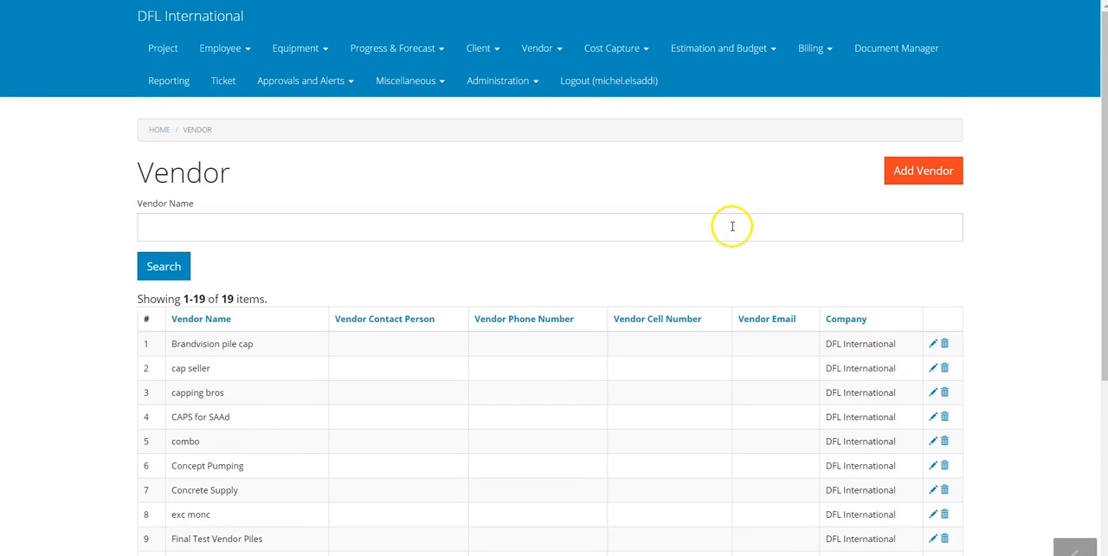
{"action": "left_click", "coordinate": [902, 174]}
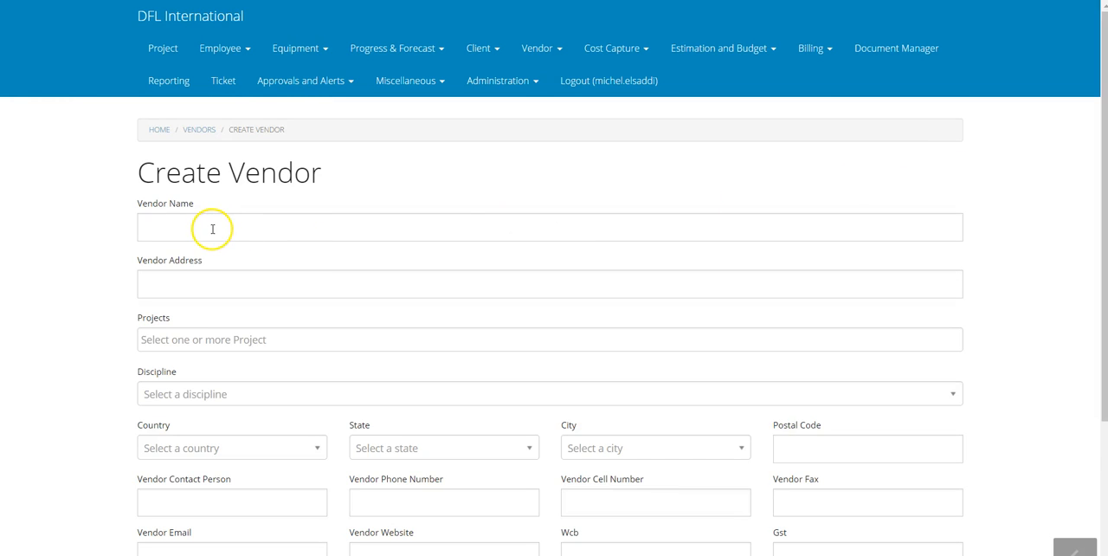
{"action": "left_click", "coordinate": [209, 228]}
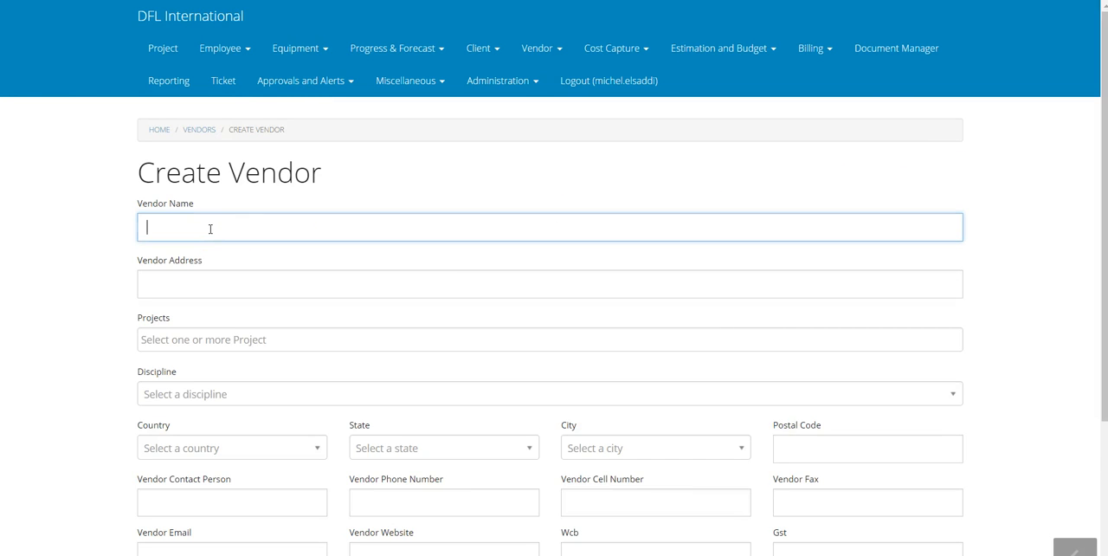
{"action": "type", "text": "CAMERA MAN INC."}
{"action": "key", "text": "Tab"}
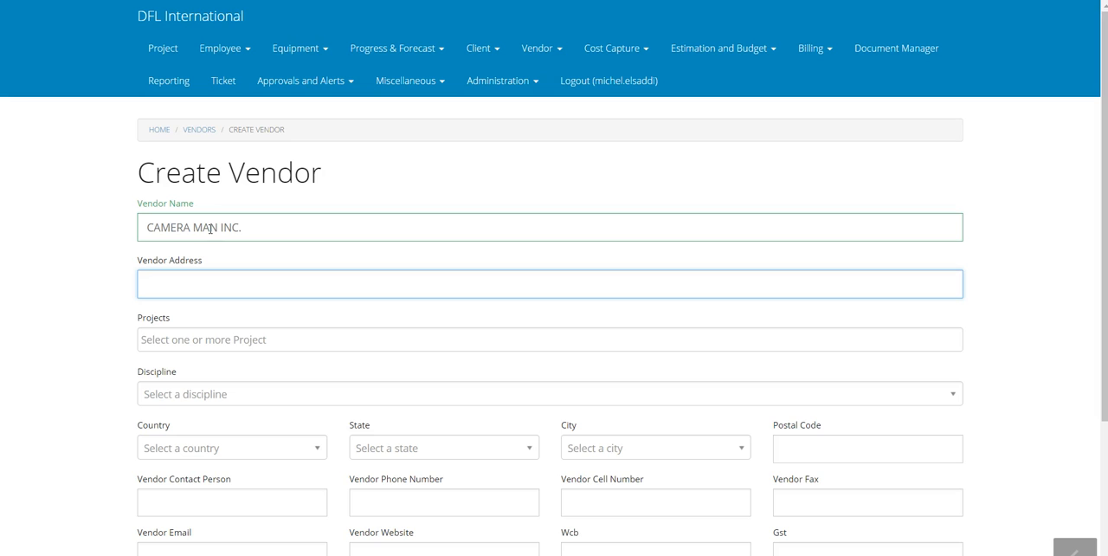
Assign the new vendor to Video Demo Project and set its discipline to Indirects
{"action": "left_click", "coordinate": [236, 340]}
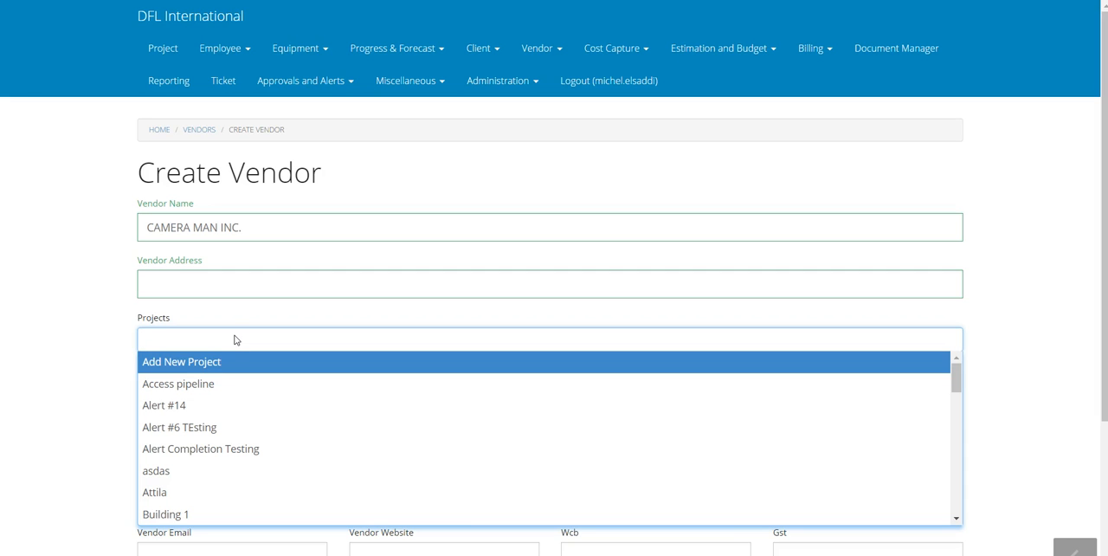
{"action": "type", "text": "demo"}
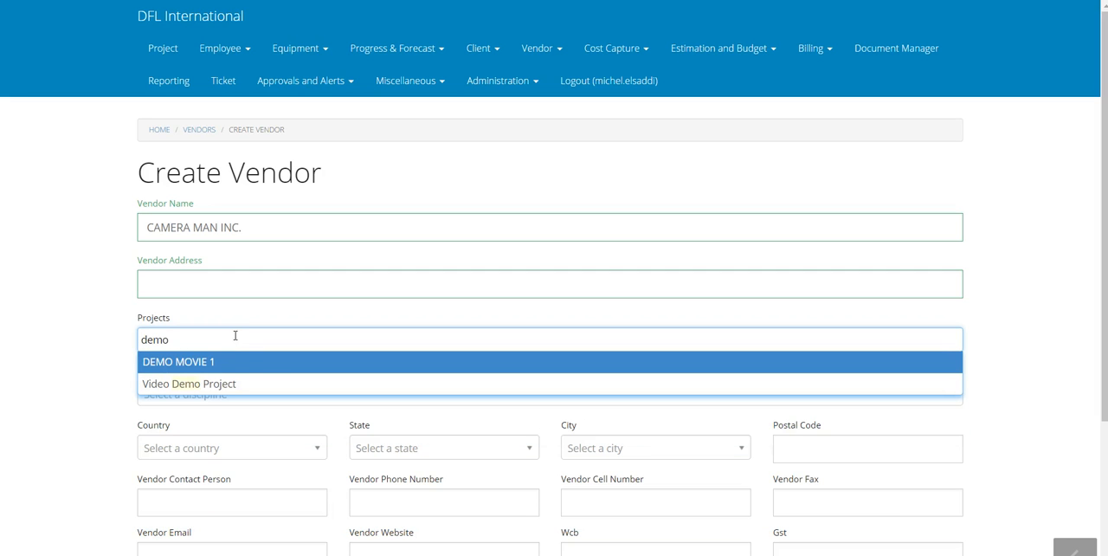
{"action": "key", "text": "Down"}
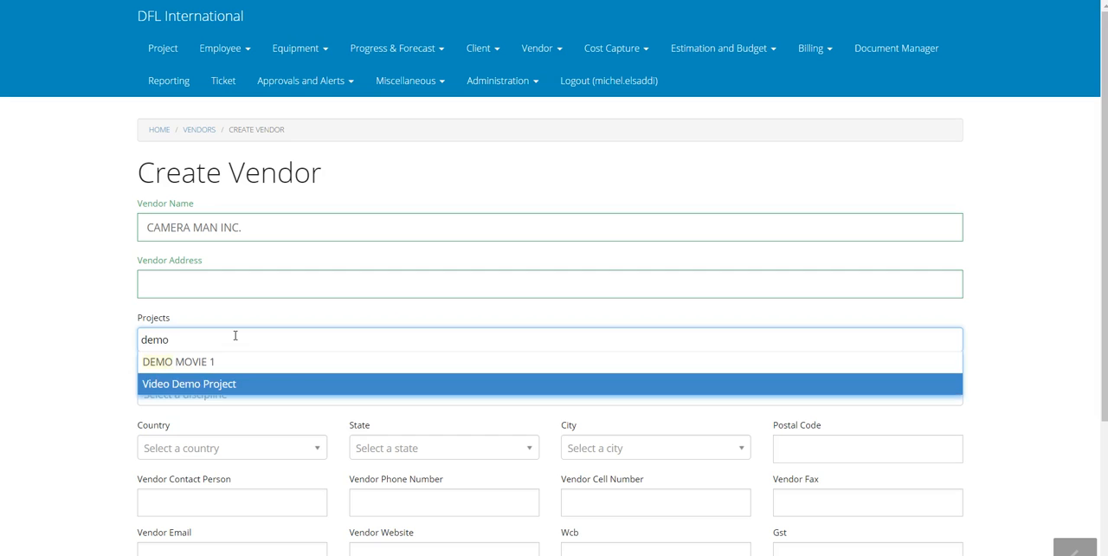
{"action": "key", "text": "Return"}
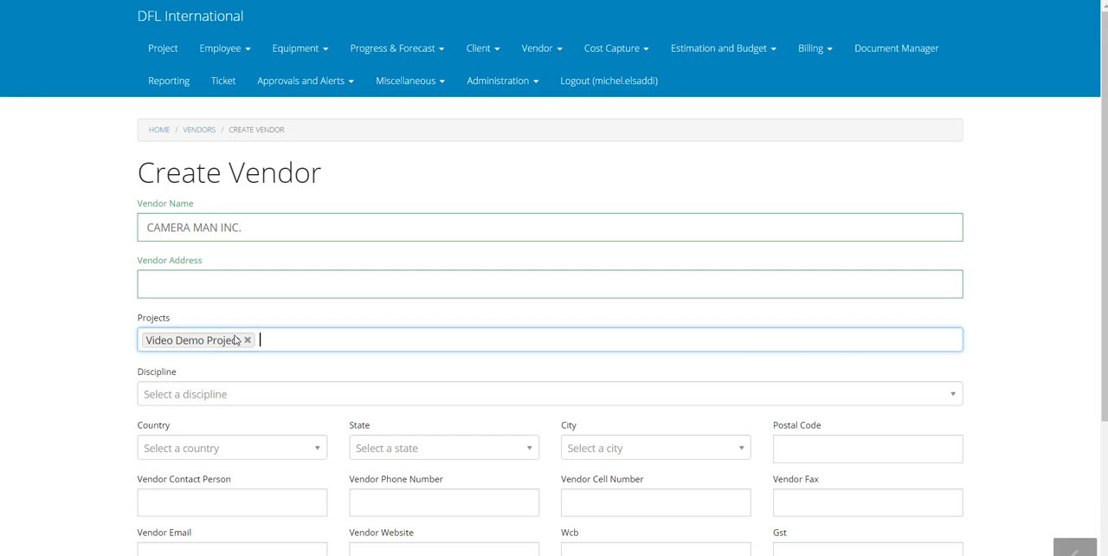
{"action": "left_click", "coordinate": [183, 392]}
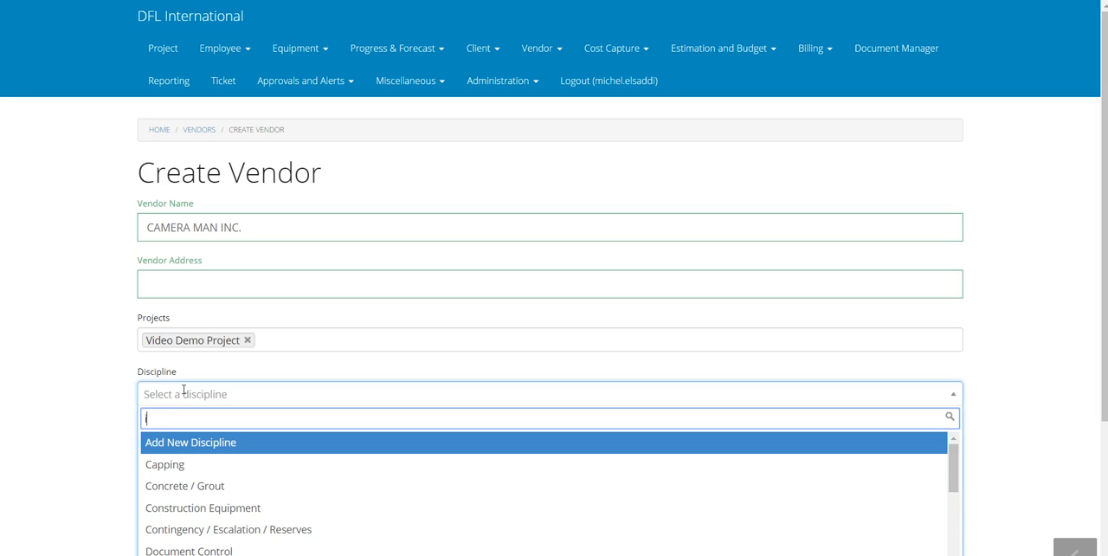
{"action": "type", "text": "indi"}
{"action": "key", "text": "Return"}
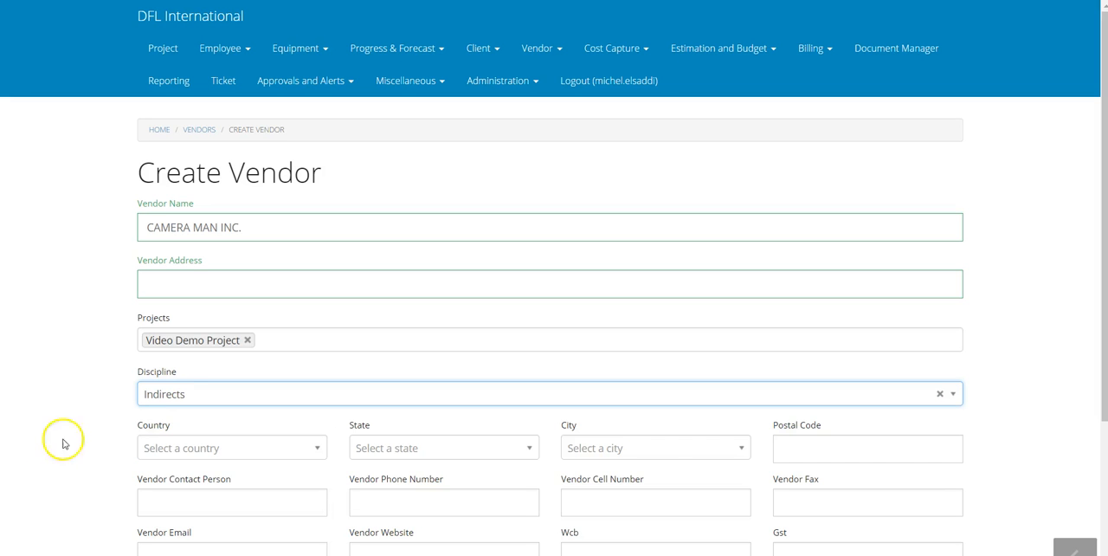
{"action": "left_click", "coordinate": [37, 428]}
Review the remaining contact and bank fields, leave them empty, and create the vendor
{"action": "scroll", "coordinate": [38, 429], "scroll_direction": "down", "scroll_amount": 3}
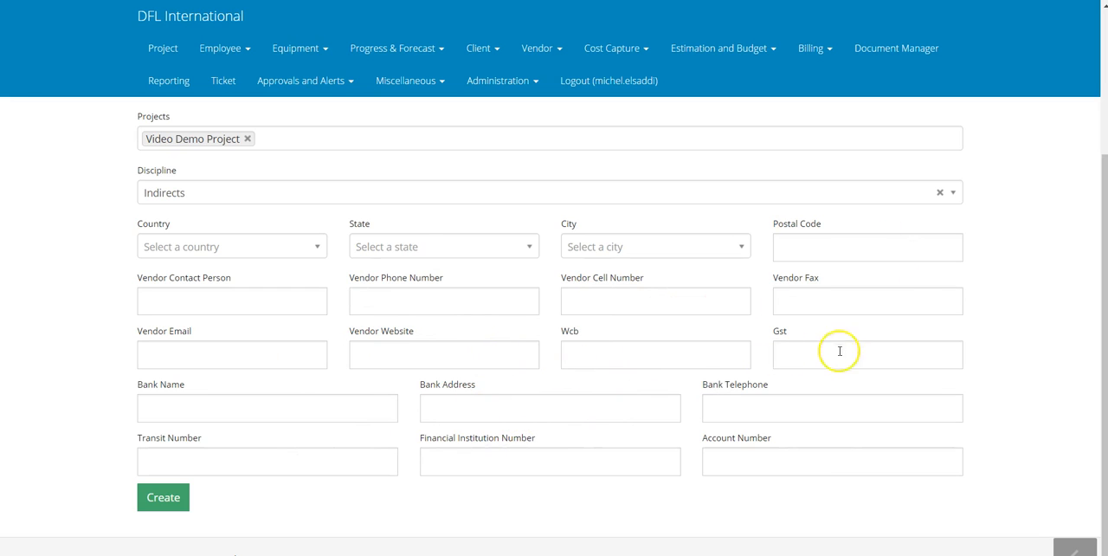
{"action": "scroll", "coordinate": [641, 362], "scroll_direction": "up", "scroll_amount": 2}
{"action": "scroll", "coordinate": [641, 366], "scroll_direction": "down", "scroll_amount": 1}
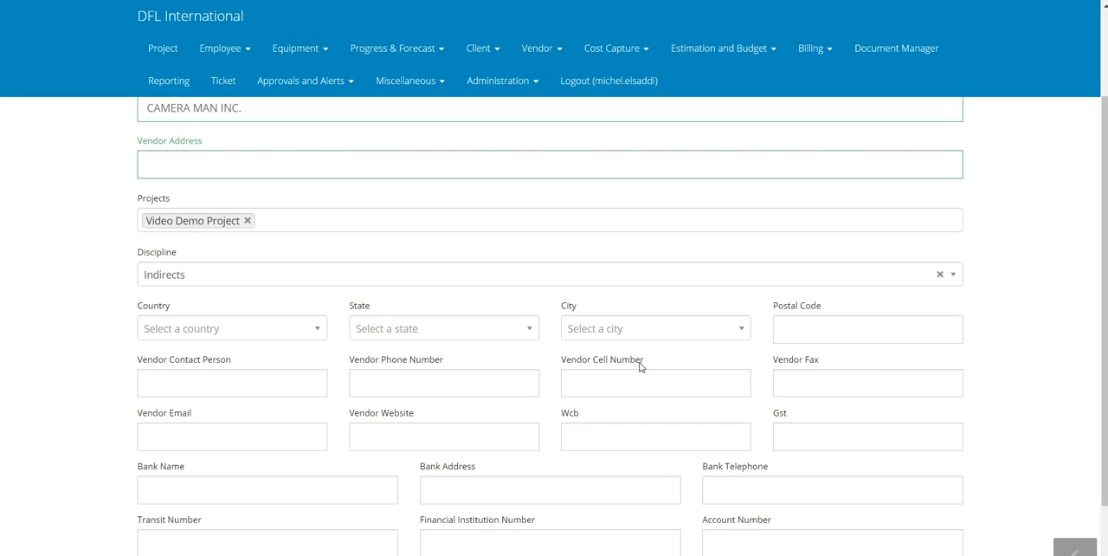
{"action": "scroll", "coordinate": [640, 366], "scroll_direction": "down", "scroll_amount": 2}
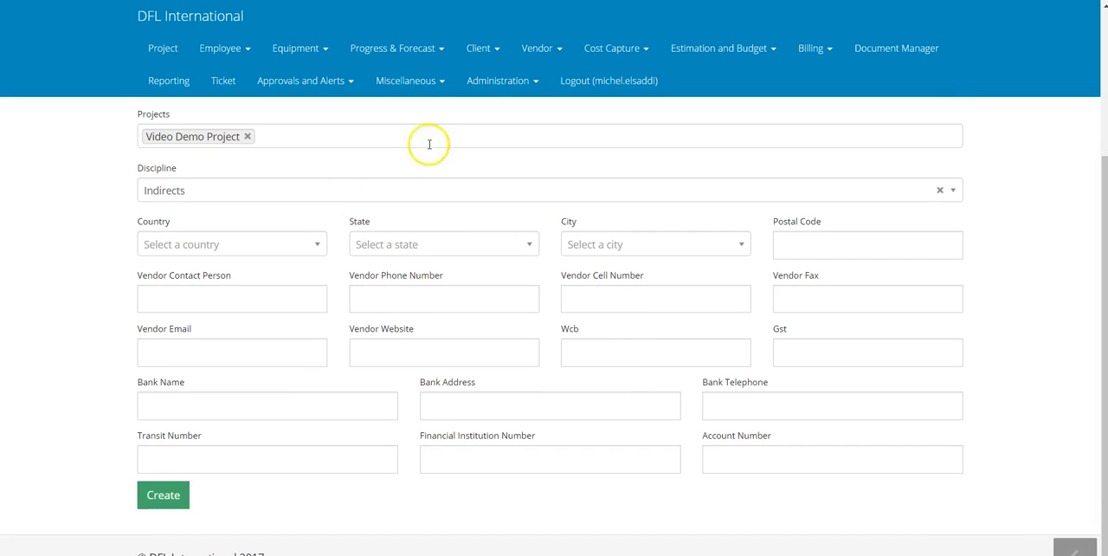
{"action": "left_click", "coordinate": [156, 494]}
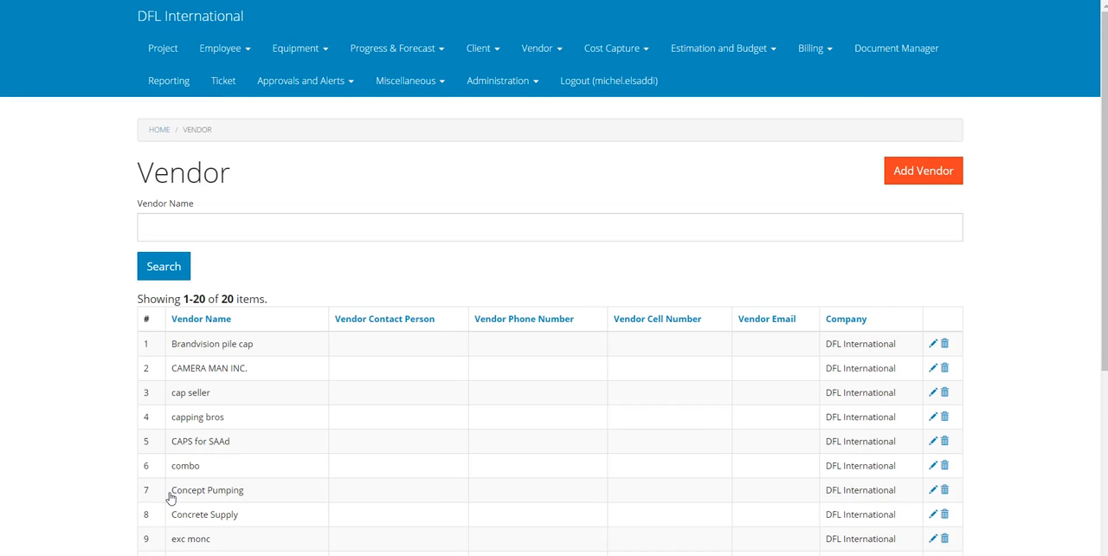
Look through the vendor list and check the row for CAMERA MAN INC
{"action": "scroll", "coordinate": [344, 338], "scroll_direction": "down", "scroll_amount": 5}
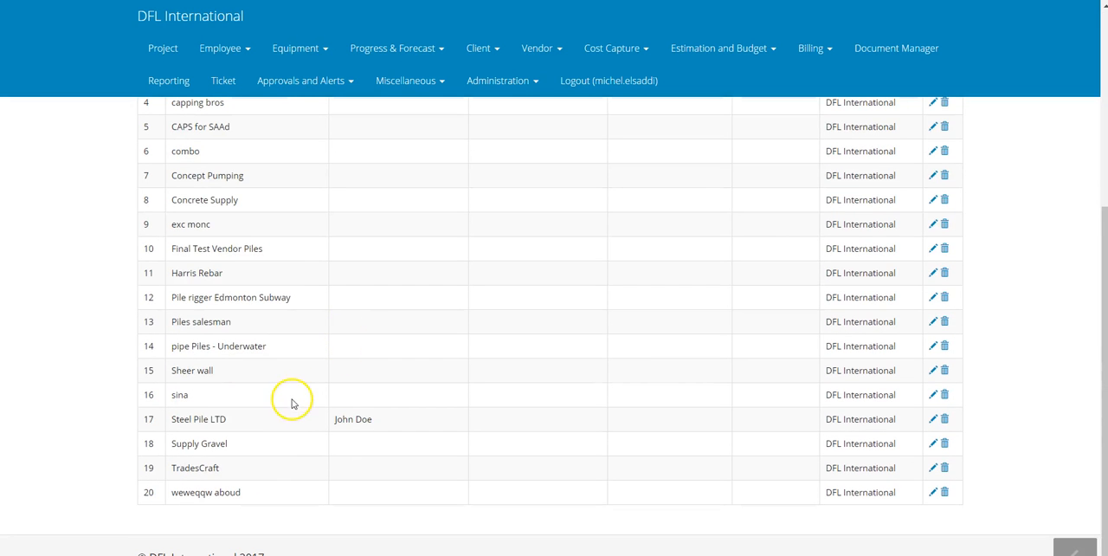
{"action": "scroll", "coordinate": [289, 406], "scroll_direction": "up", "scroll_amount": 1}
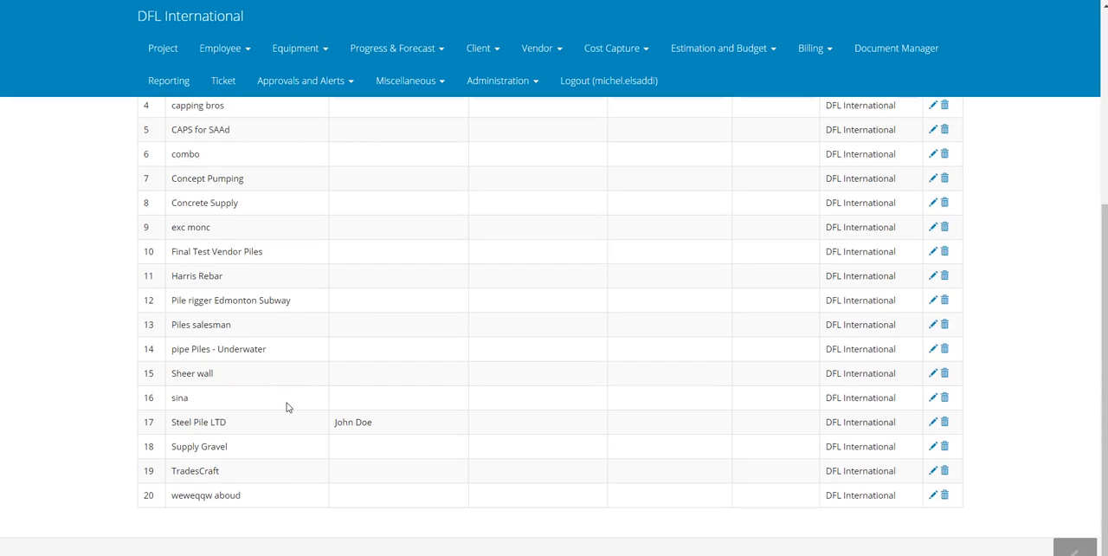
{"action": "scroll", "coordinate": [288, 407], "scroll_direction": "up", "scroll_amount": 2}
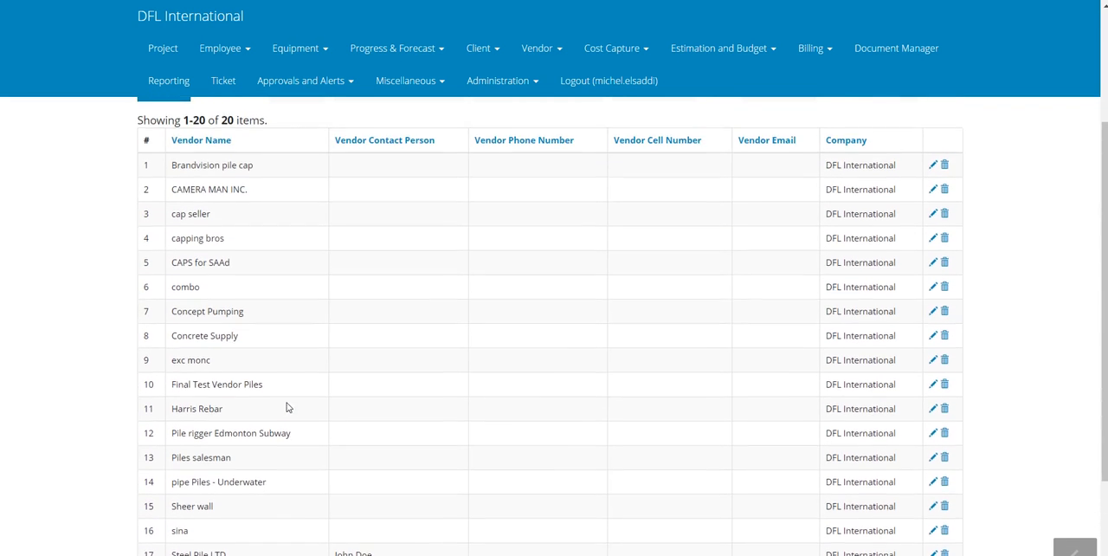
{"action": "left_click_drag", "start_coordinate": [183, 227], "coordinate": [894, 227]}
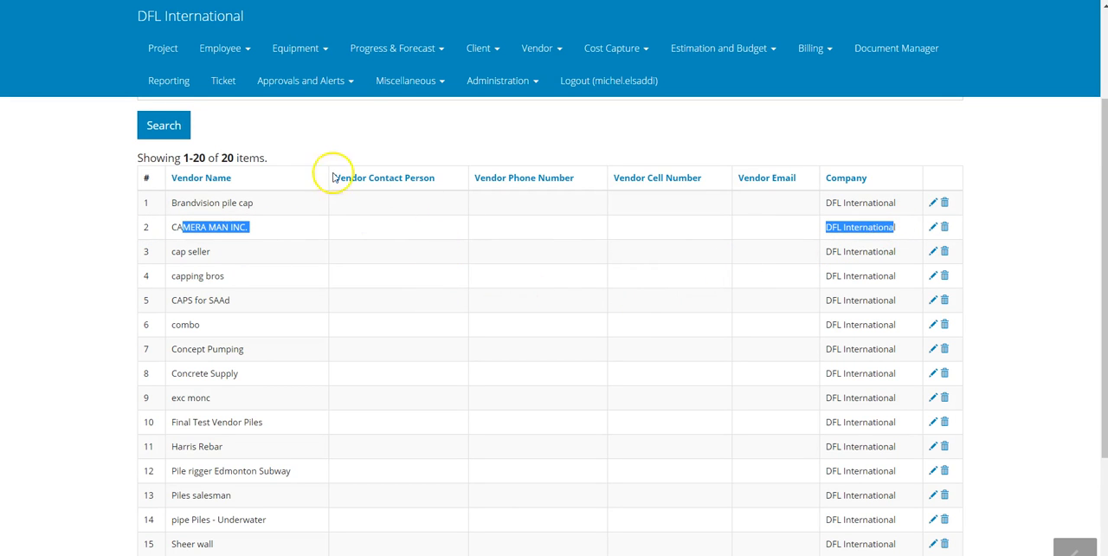
{"action": "scroll", "coordinate": [441, 331], "scroll_direction": "up", "scroll_amount": 1}
{"action": "scroll", "coordinate": [441, 330], "scroll_direction": "up", "scroll_amount": 2}
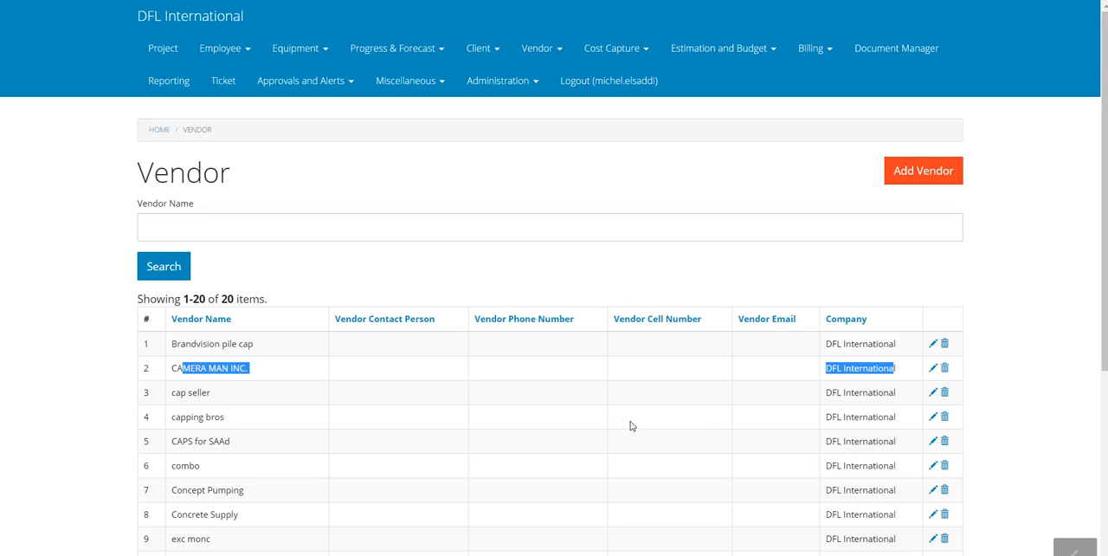
Edit the vendor capping bros to add Video Demo Project to its projects and save the update
{"action": "scroll", "coordinate": [630, 425], "scroll_direction": "down", "scroll_amount": 2}
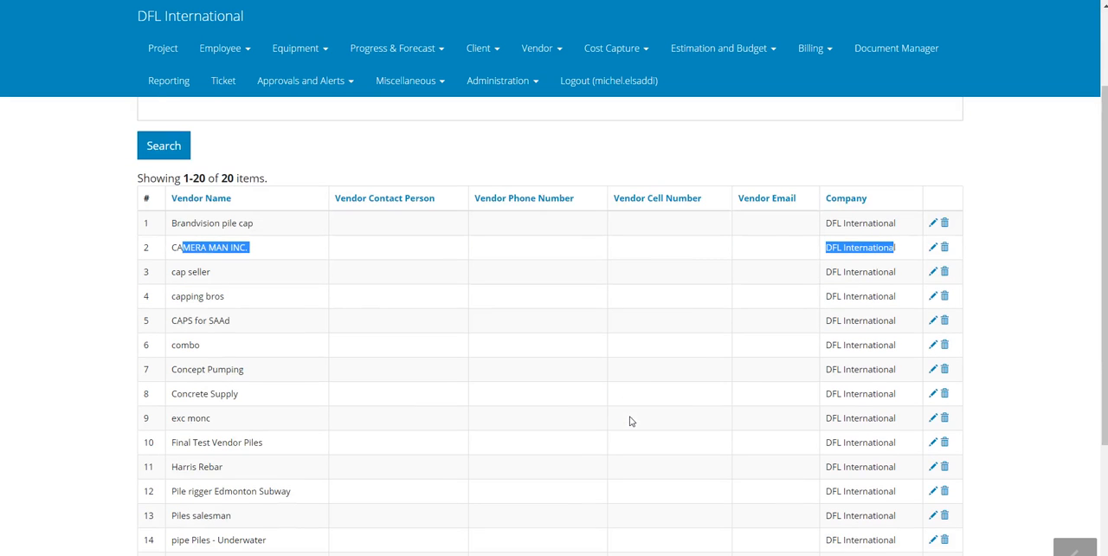
{"action": "left_click", "coordinate": [933, 297]}
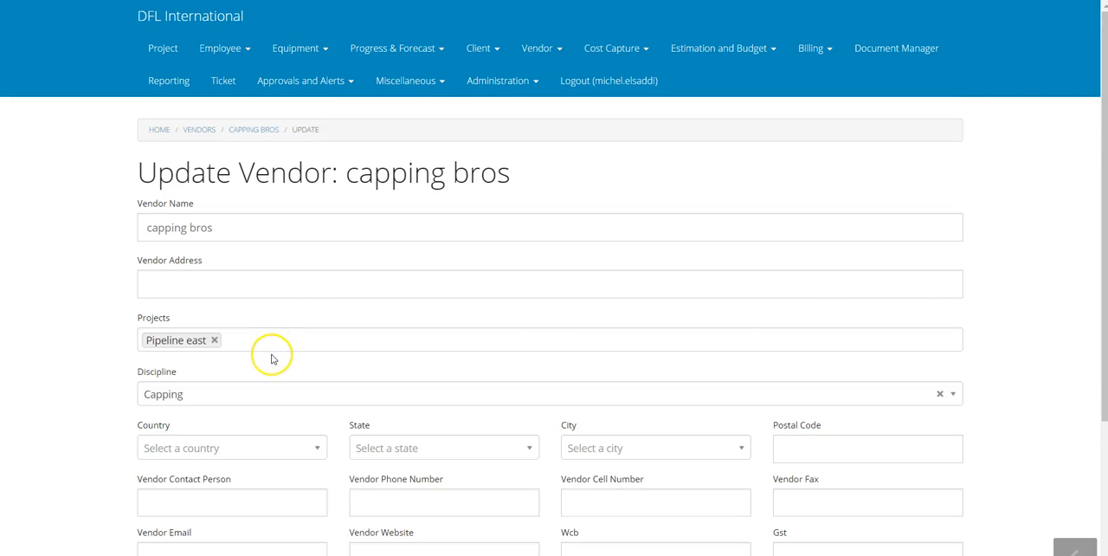
{"action": "left_click", "coordinate": [271, 339]}
{"action": "type", "text": "dem"}
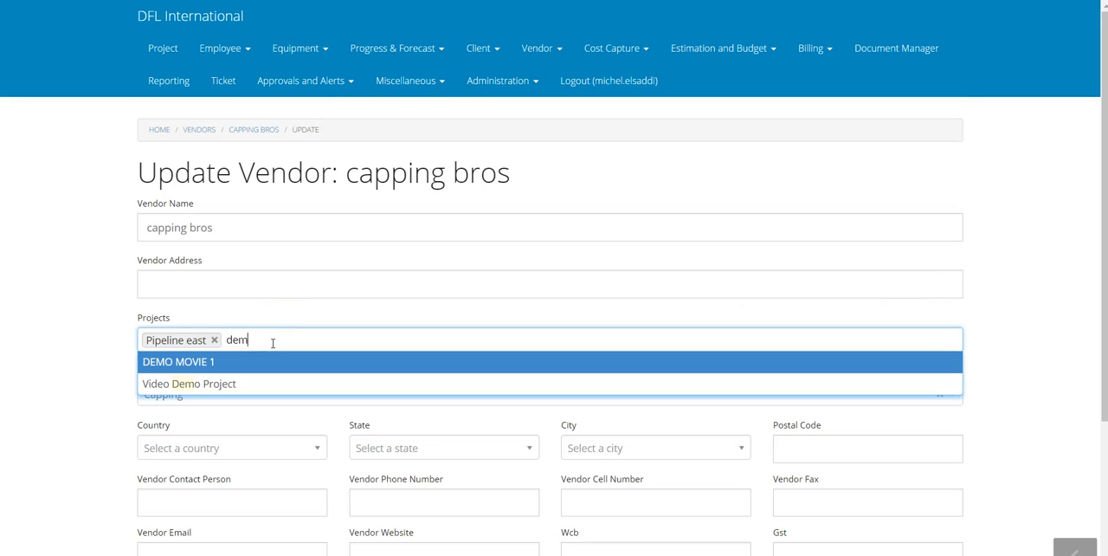
{"action": "key", "text": "Down"}
{"action": "key", "text": "Return"}
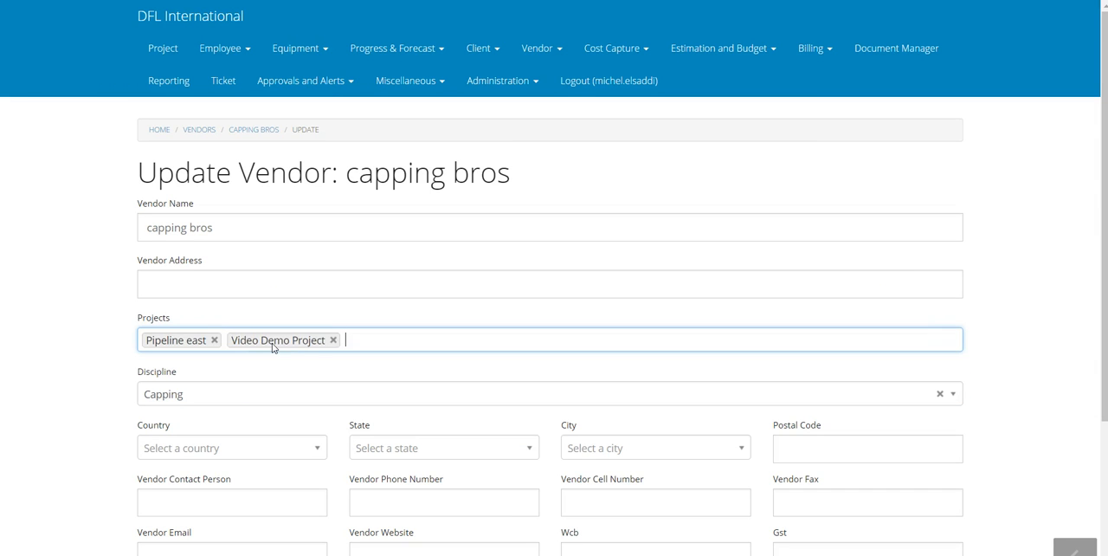
{"action": "left_click", "coordinate": [75, 322]}
{"action": "scroll", "coordinate": [74, 323], "scroll_direction": "down", "scroll_amount": 2}
{"action": "left_click", "coordinate": [165, 495]}
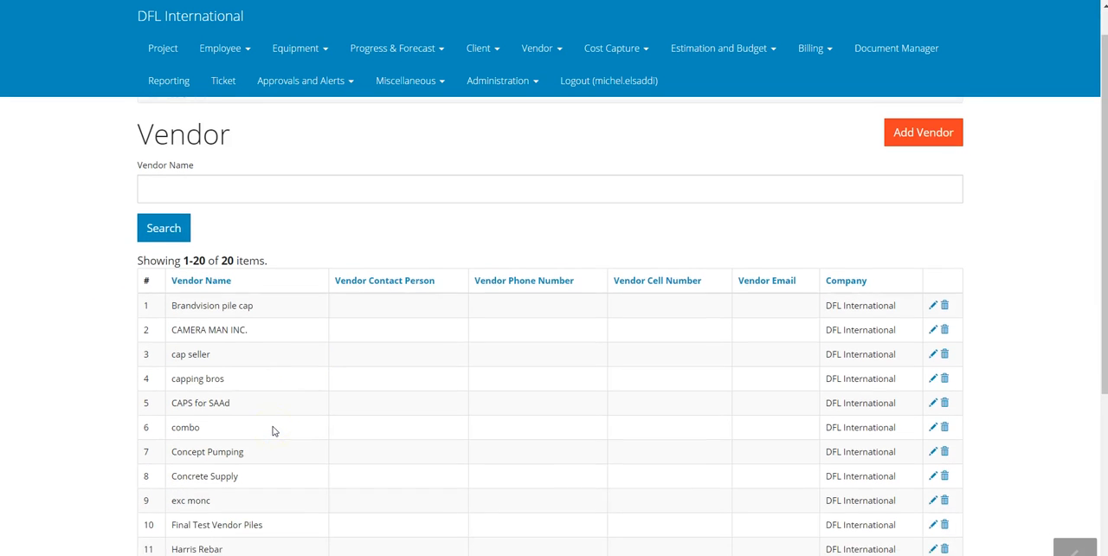
Go to the Vendor PO/SO/Contract list, look it over, and start a new vendor PO/SO/Contract
{"action": "left_click", "coordinate": [530, 45]}
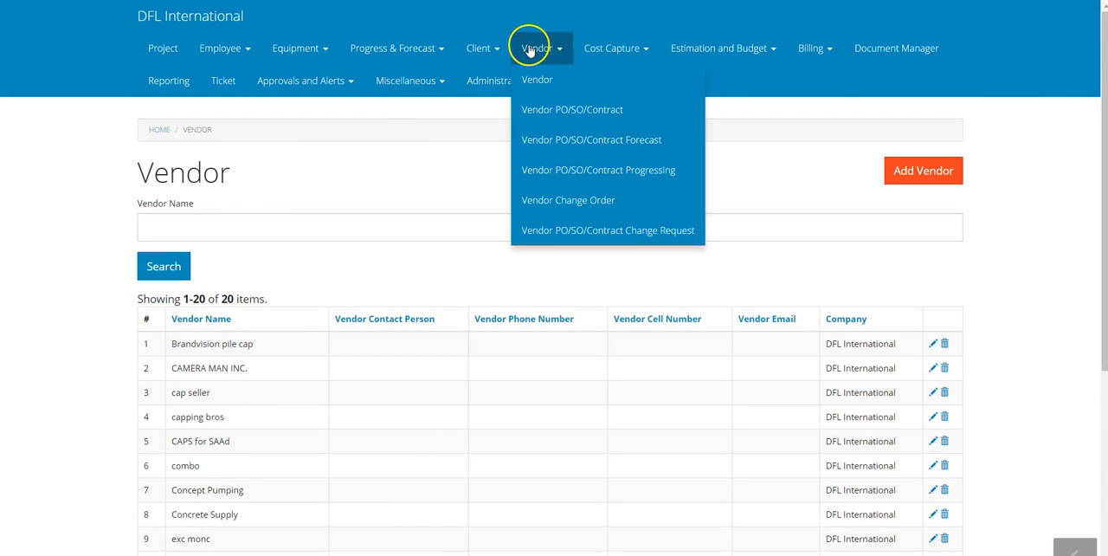
{"action": "left_click", "coordinate": [547, 111]}
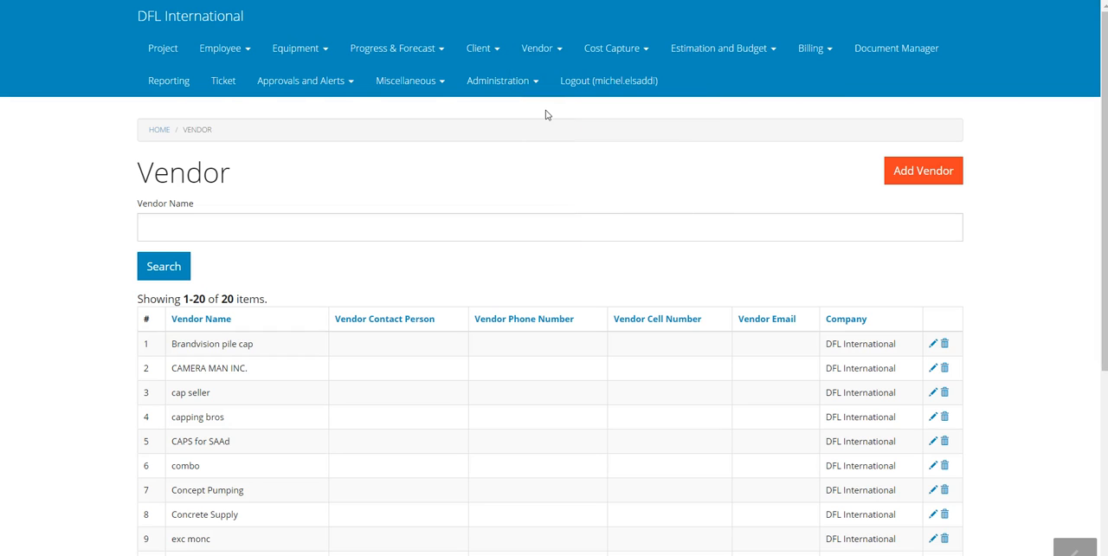
{"action": "scroll", "coordinate": [638, 280], "scroll_direction": "down", "scroll_amount": 1}
{"action": "scroll", "coordinate": [638, 280], "scroll_direction": "down", "scroll_amount": 5}
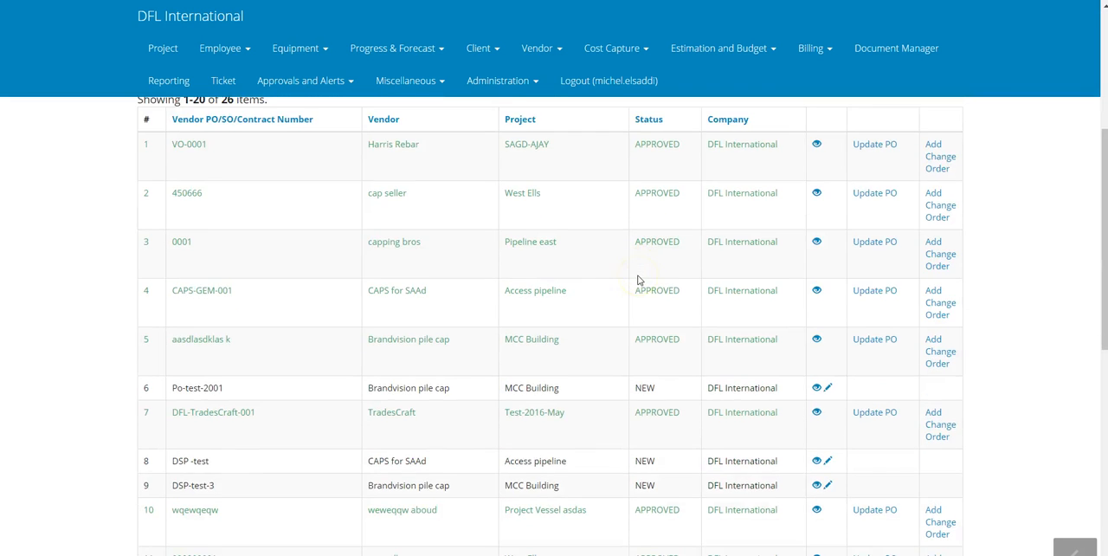
{"action": "scroll", "coordinate": [638, 280], "scroll_direction": "up", "scroll_amount": 5}
{"action": "scroll", "coordinate": [638, 280], "scroll_direction": "up", "scroll_amount": 1}
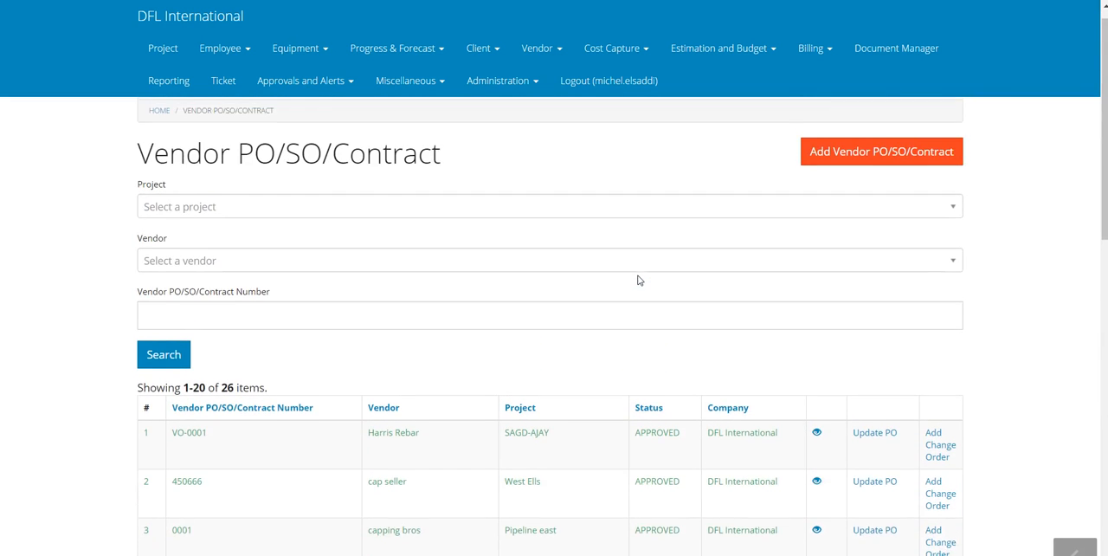
{"action": "left_click", "coordinate": [851, 179]}
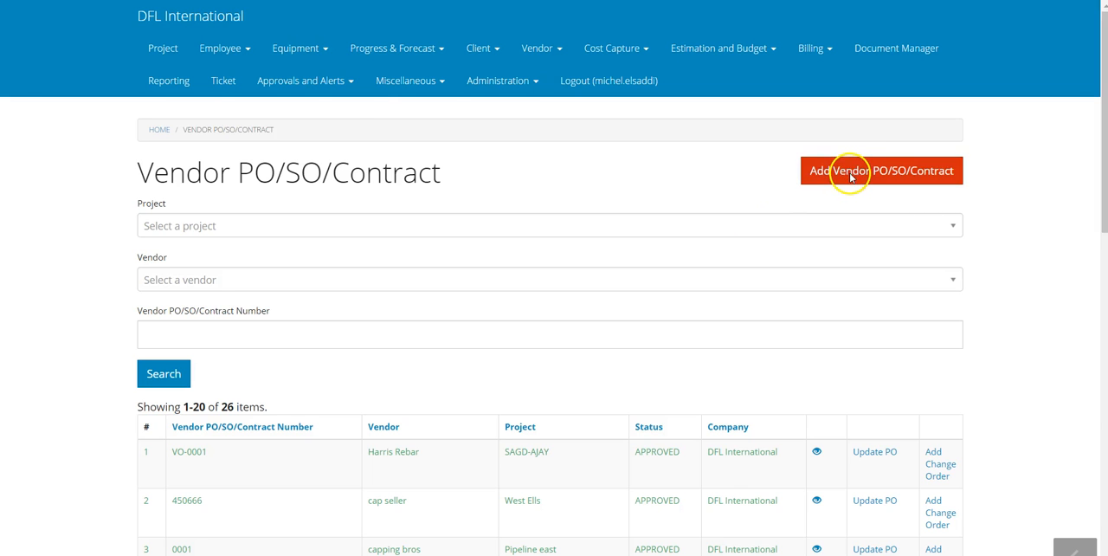
Set the project of the new vendor PO/SO/Contract to Video Demo Project
{"action": "left_click", "coordinate": [350, 224]}
{"action": "type", "text": "dem"}
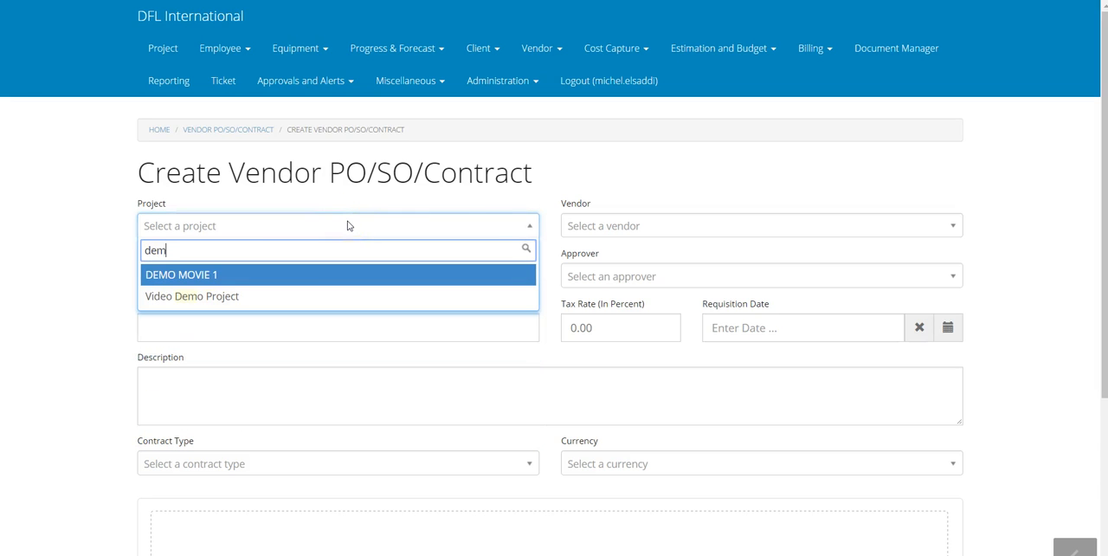
{"action": "key", "text": "Down"}
{"action": "key", "text": "Return"}
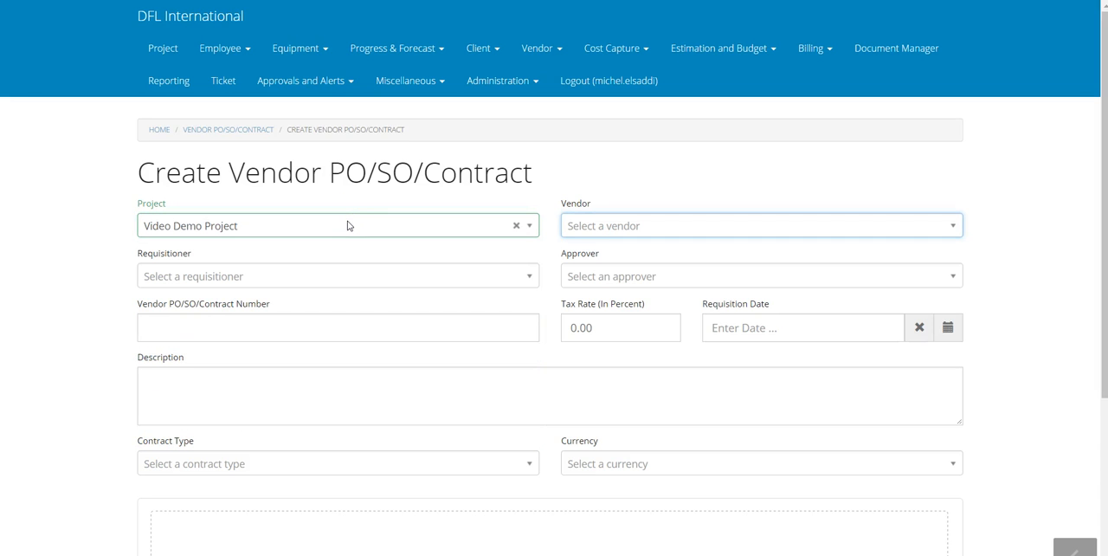
Choose CAMERA MAN INC. as the contract's vendor and select the requisitioner's name
{"action": "left_click", "coordinate": [597, 219]}
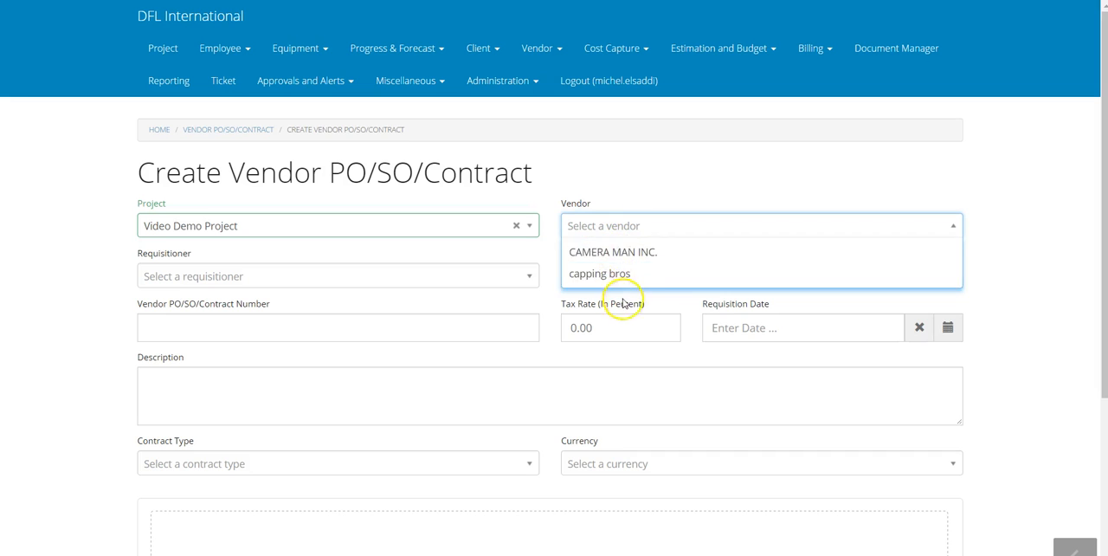
{"action": "left_click", "coordinate": [623, 254]}
{"action": "left_click", "coordinate": [340, 283]}
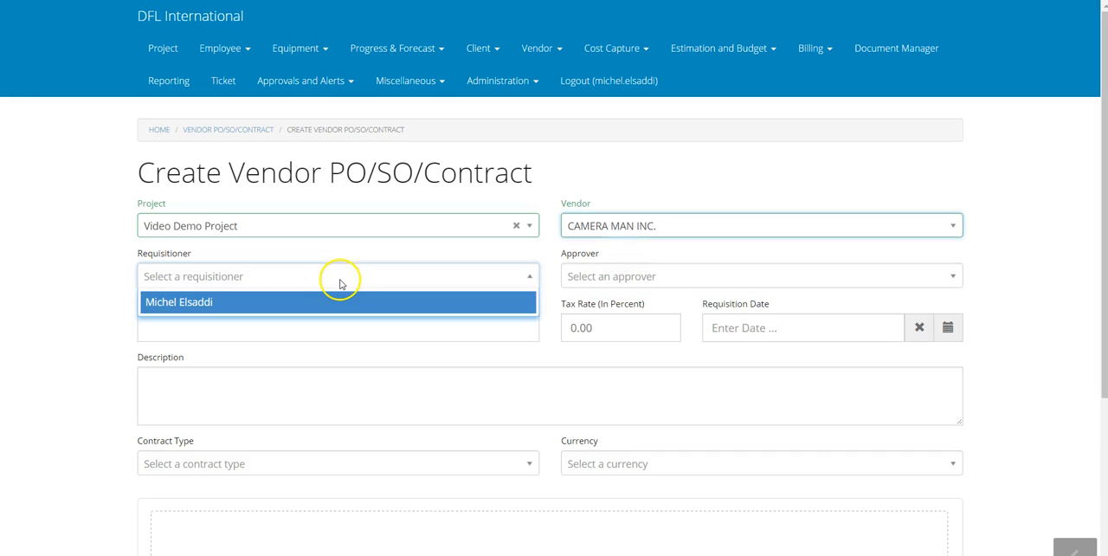
{"action": "left_click", "coordinate": [321, 299]}
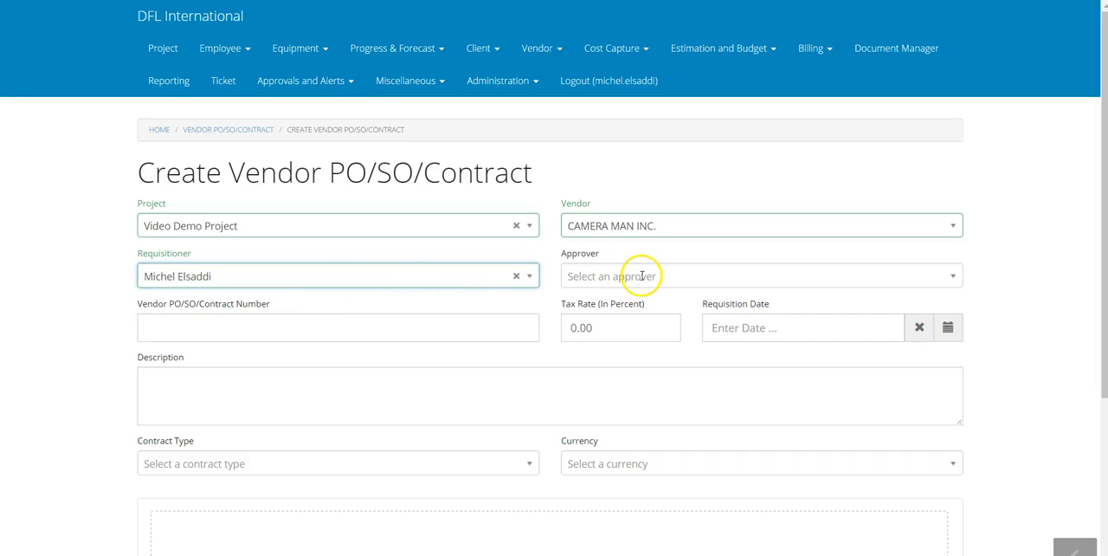
Select the approver's name for the new contract and enter its vendor PO/SO/Contract number
{"action": "left_click", "coordinate": [640, 276]}
{"action": "left_click", "coordinate": [625, 303]}
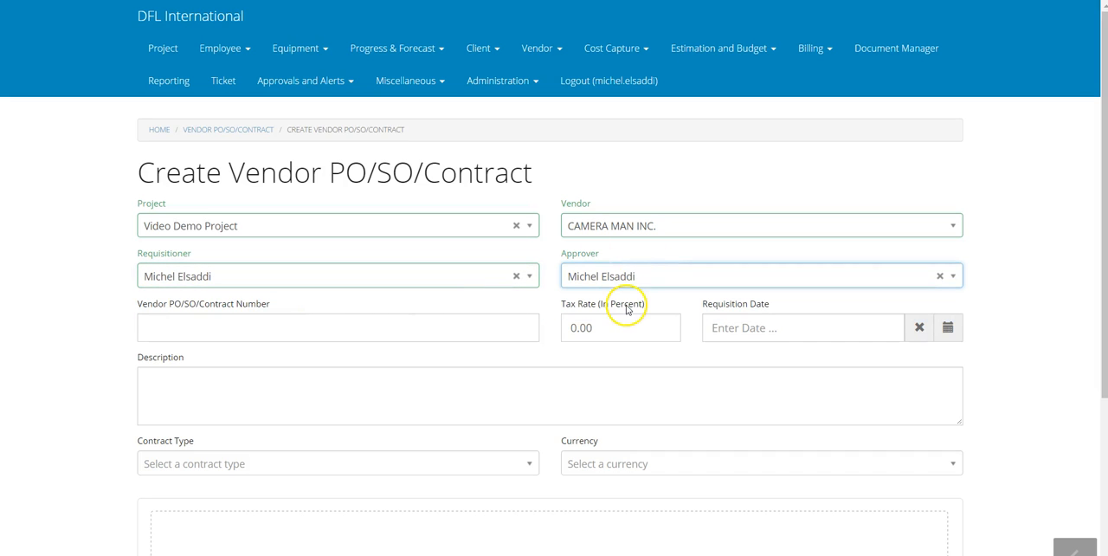
{"action": "left_click", "coordinate": [402, 326]}
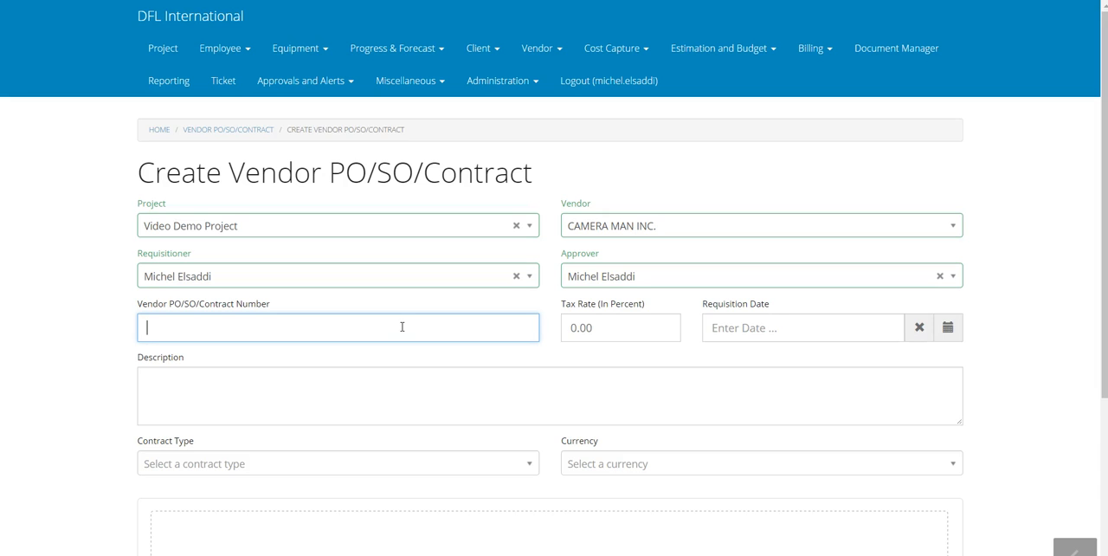
{"action": "type", "text": "AMERA0011"}
{"action": "key", "text": "Tab"}
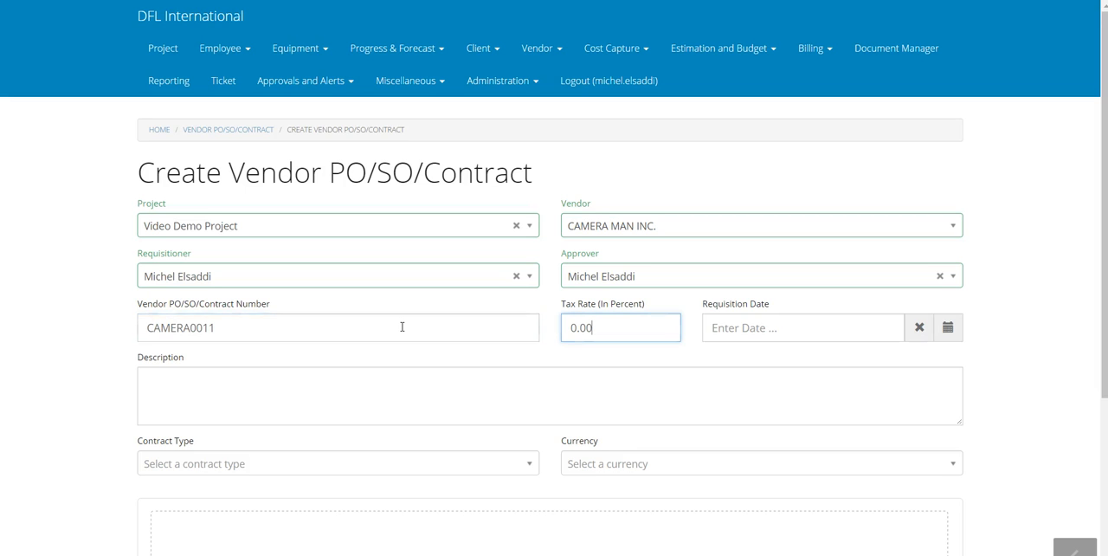
Set the contract's tax rate to 5.00 percent and its requisition date to June 8, 2017
{"action": "key", "text": "Tab"}
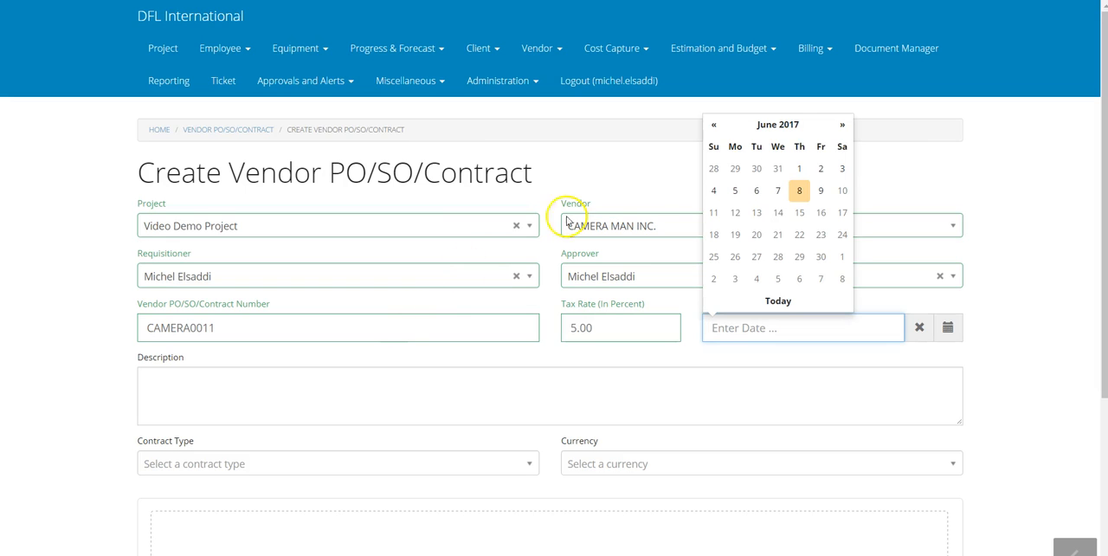
{"action": "left_click", "coordinate": [799, 188]}
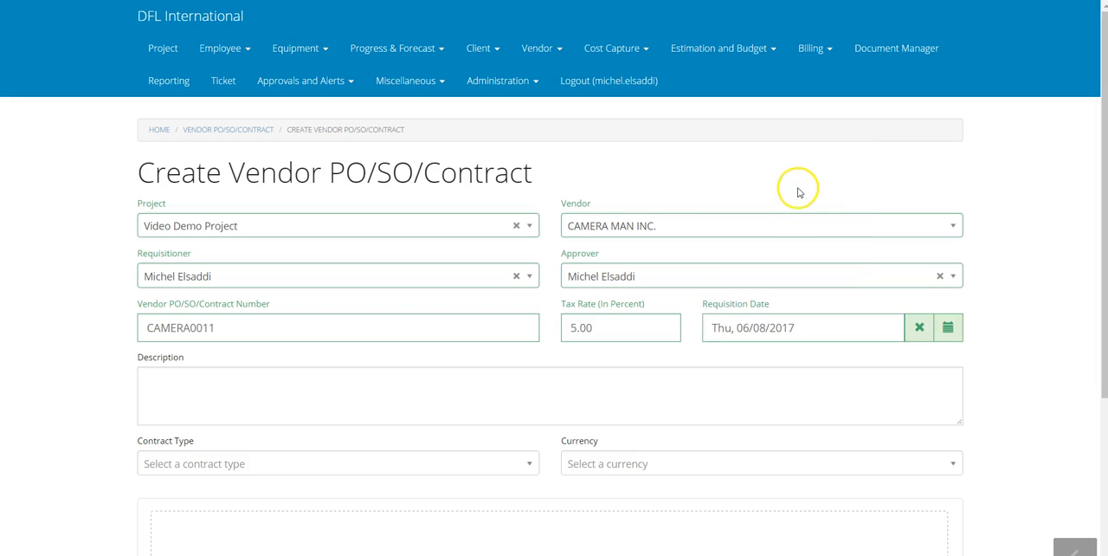
Enter "Camera for the project" as the contract's description
{"action": "scroll", "coordinate": [369, 396], "scroll_direction": "down", "scroll_amount": 2}
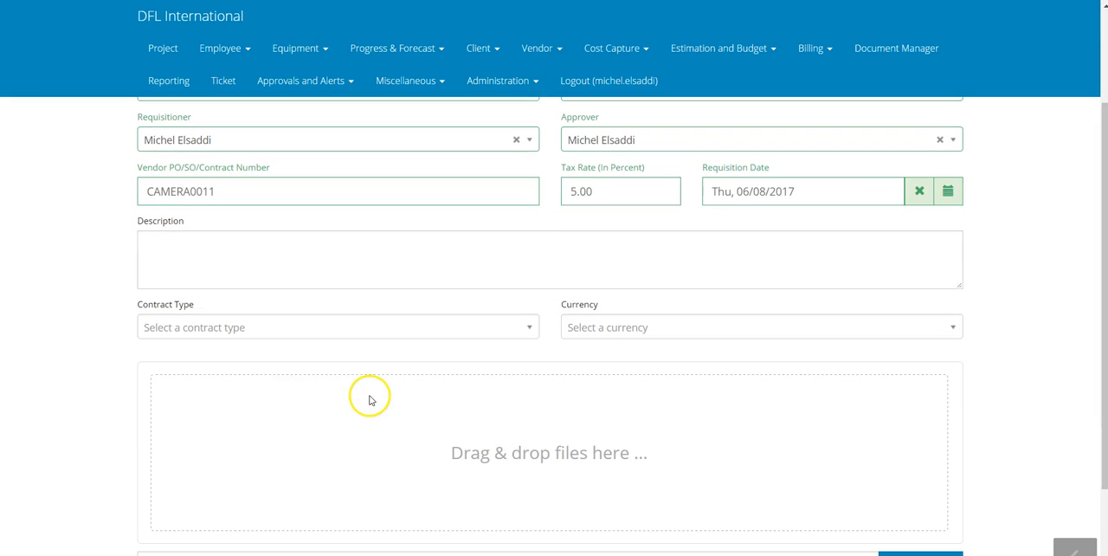
{"action": "left_click", "coordinate": [304, 265]}
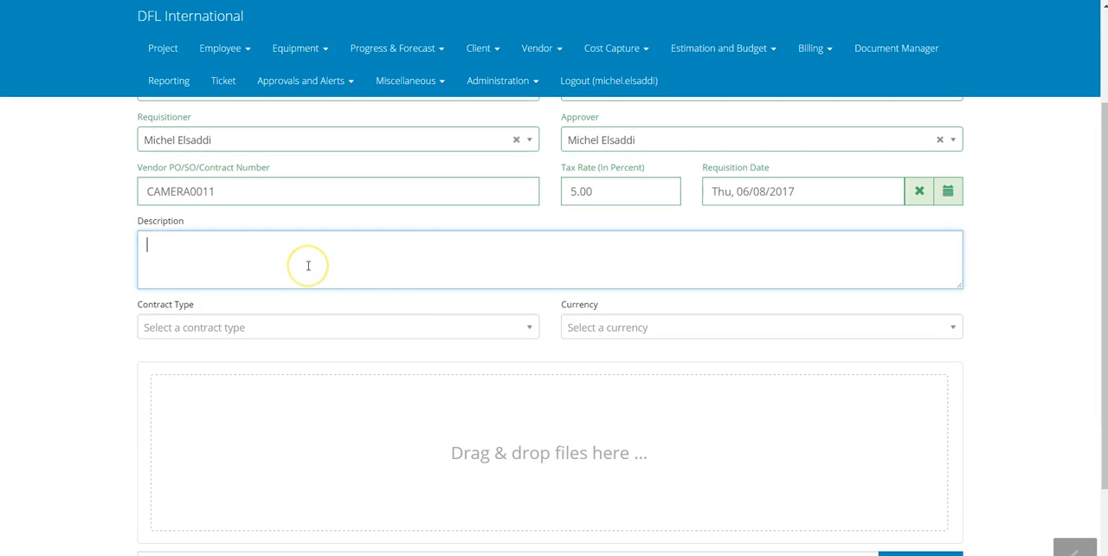
{"action": "type", "text": "Camera for the project"}
{"action": "key", "text": "Tab"}
Set the contract type to Lump Sump and the currency to Canadian Dollar
{"action": "left_click", "coordinate": [339, 328]}
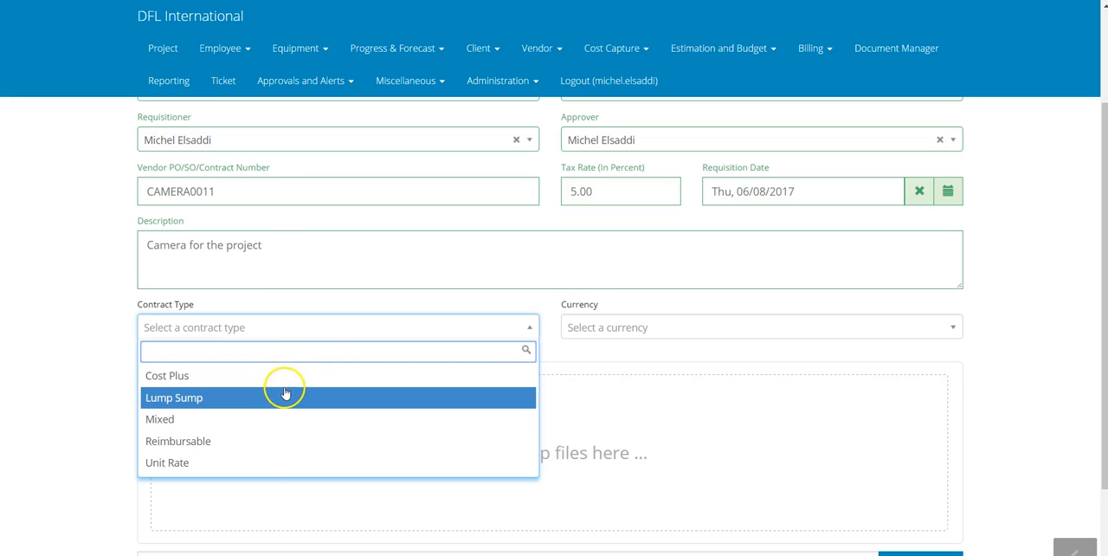
{"action": "left_click", "coordinate": [259, 399]}
{"action": "left_click", "coordinate": [576, 326]}
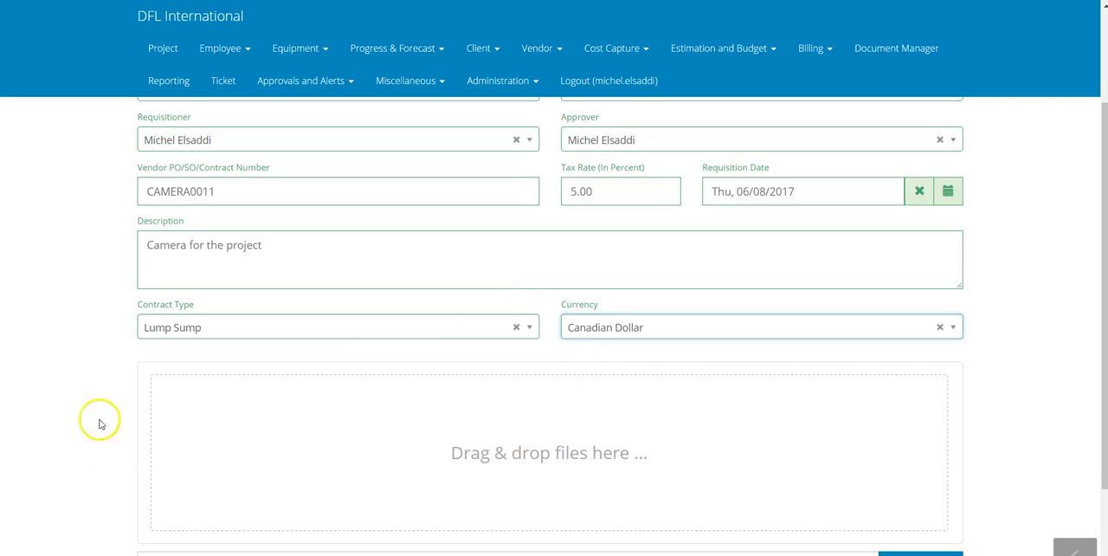
Attach the file Financials.xlsx and create the vendor PO/SO/Contract
{"action": "scroll", "coordinate": [86, 403], "scroll_direction": "down", "scroll_amount": 2}
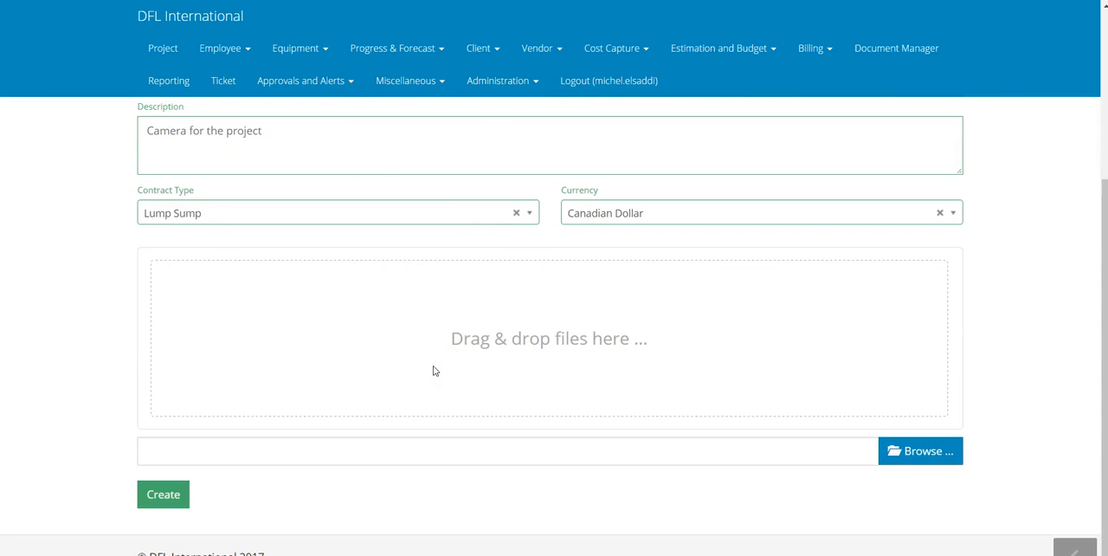
{"action": "left_click", "coordinate": [926, 451]}
{"action": "double_click", "coordinate": [190, 73]}
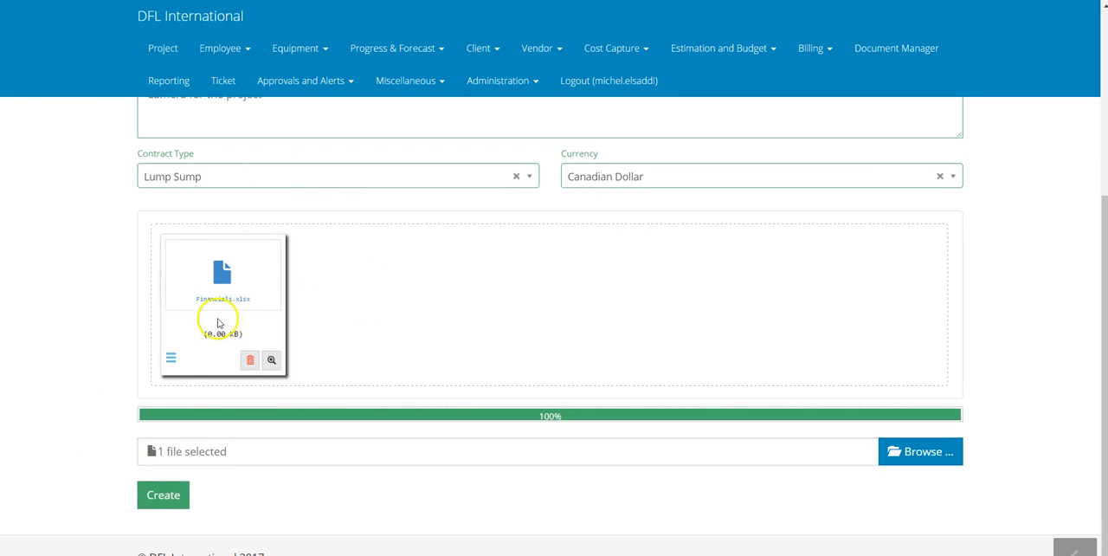
{"action": "left_click", "coordinate": [160, 509]}
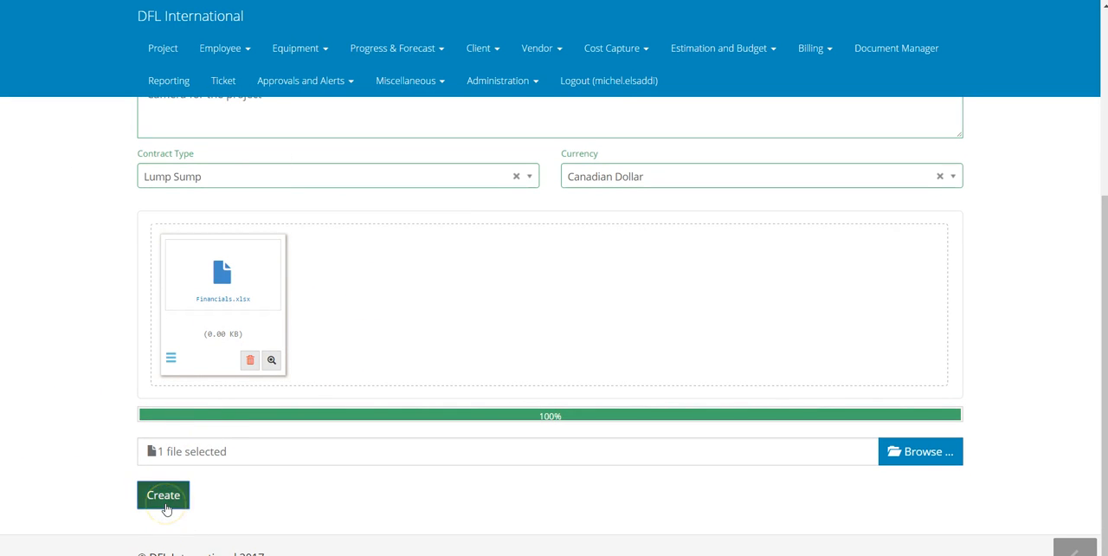
{"action": "left_click", "coordinate": [381, 376]}
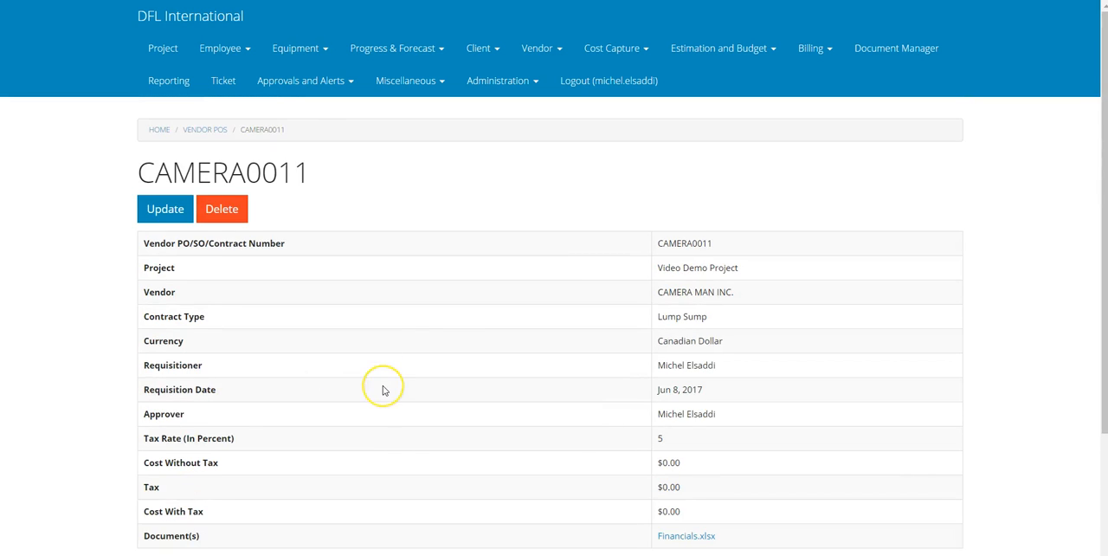
Review the created contract's details, including its project, vendor, tax, costs and attached document, down to the item table
{"action": "scroll", "coordinate": [384, 390], "scroll_direction": "down", "scroll_amount": 3}
{"action": "scroll", "coordinate": [384, 391], "scroll_direction": "up", "scroll_amount": 3}
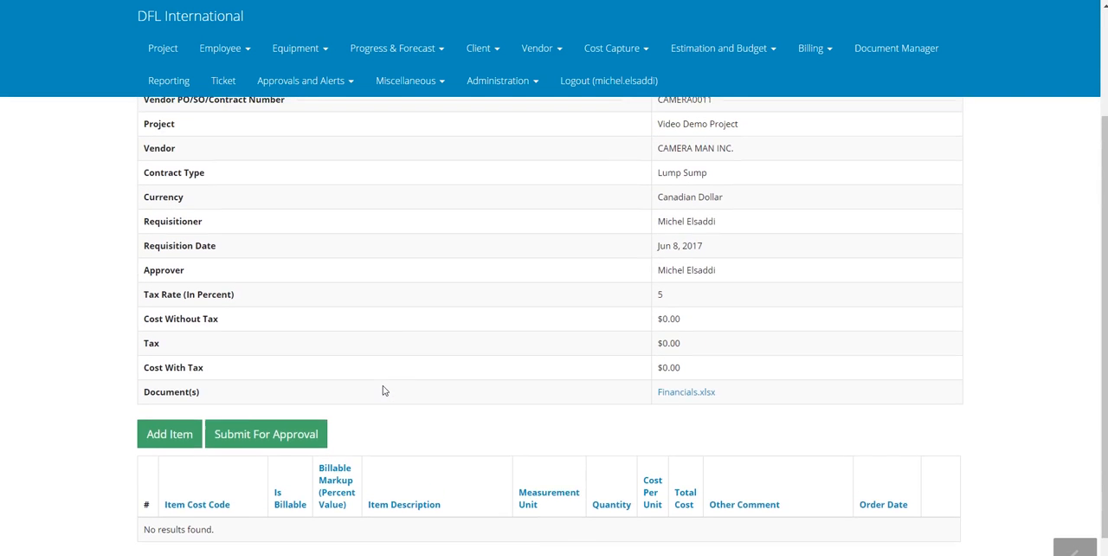
{"action": "scroll", "coordinate": [383, 391], "scroll_direction": "down", "scroll_amount": 2}
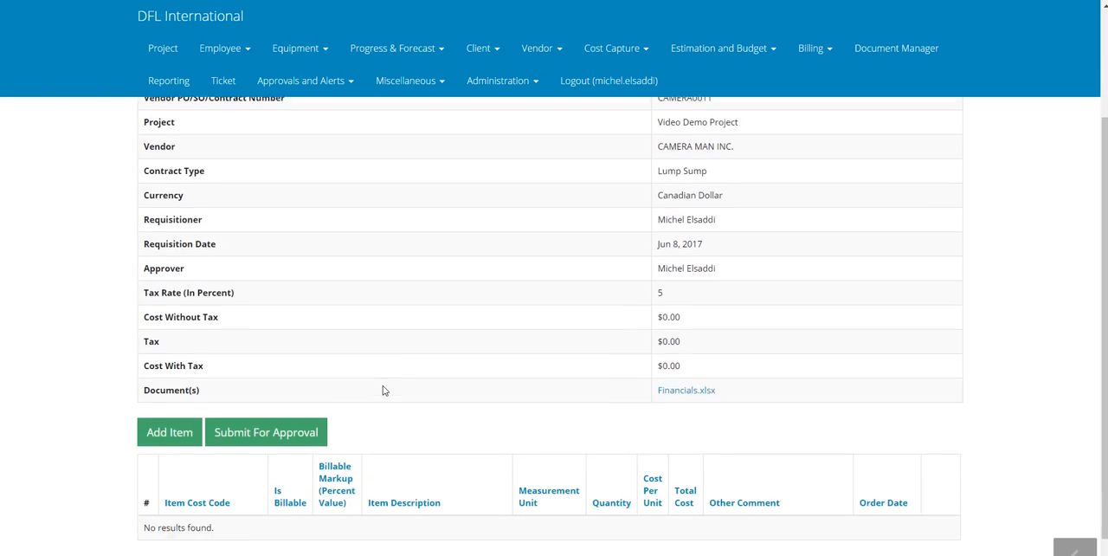
{"action": "scroll", "coordinate": [384, 390], "scroll_direction": "up", "scroll_amount": 1}
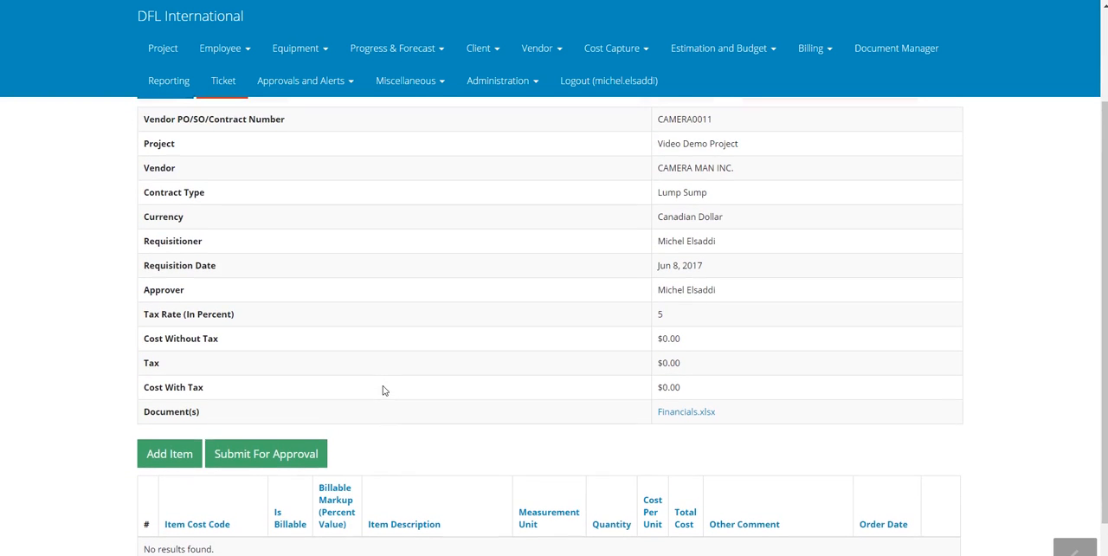
{"action": "scroll", "coordinate": [584, 246], "scroll_direction": "down", "scroll_amount": 1}
{"action": "scroll", "coordinate": [586, 247], "scroll_direction": "up", "scroll_amount": 2}
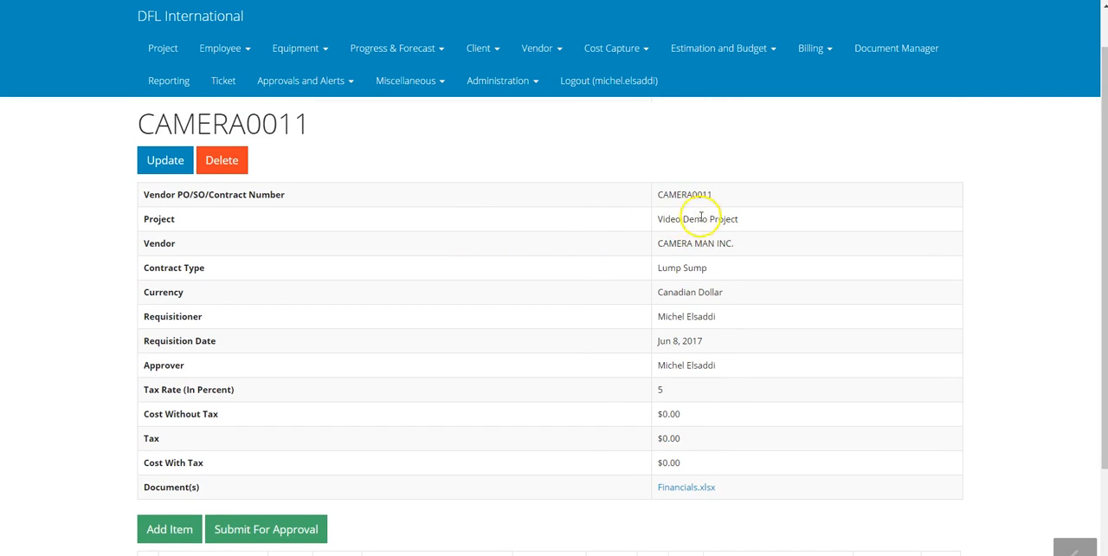
{"action": "scroll", "coordinate": [693, 398], "scroll_direction": "down", "scroll_amount": 1}
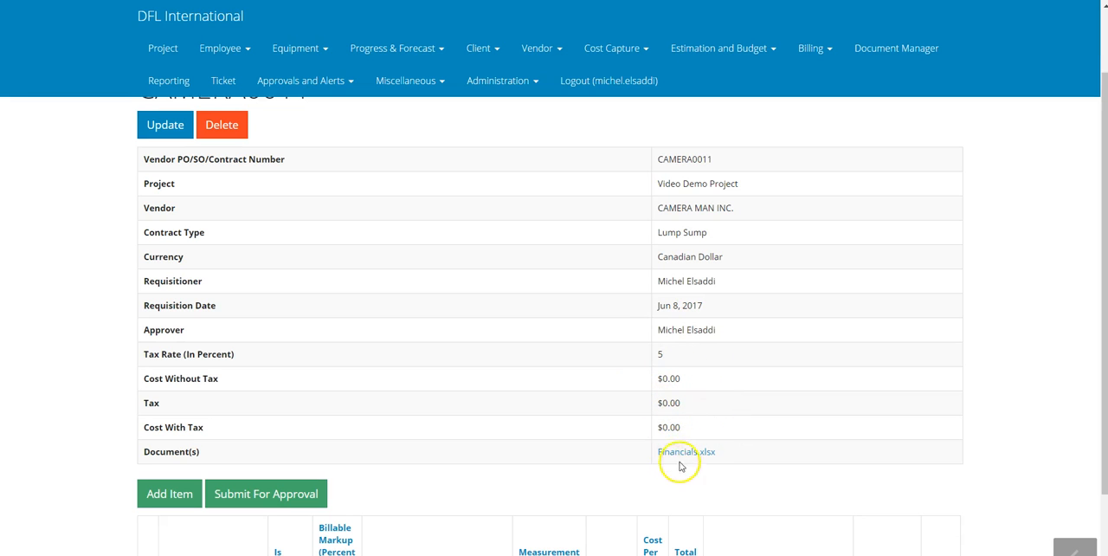
{"action": "scroll", "coordinate": [551, 407], "scroll_direction": "down", "scroll_amount": 1}
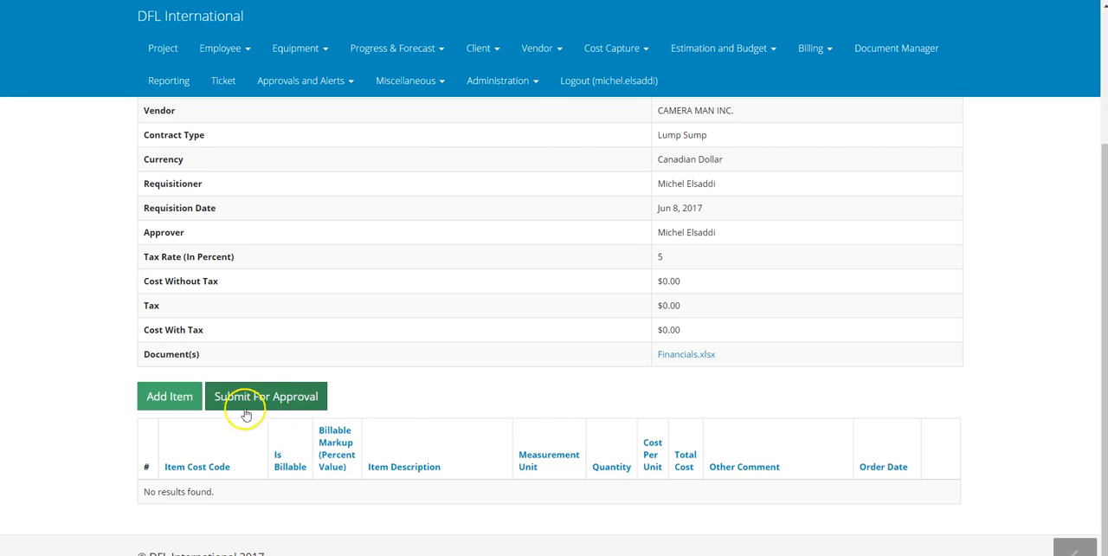
Add an item described as "Camera nicon or other items" with the cost code A1101 - Pipe piles Materials
{"action": "left_click", "coordinate": [173, 398]}
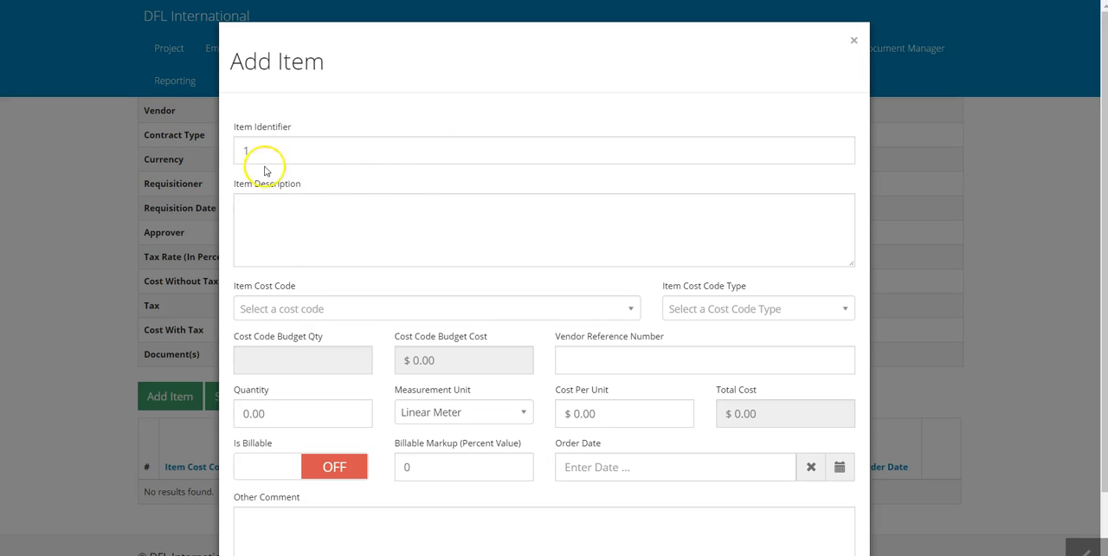
{"action": "left_click", "coordinate": [291, 232]}
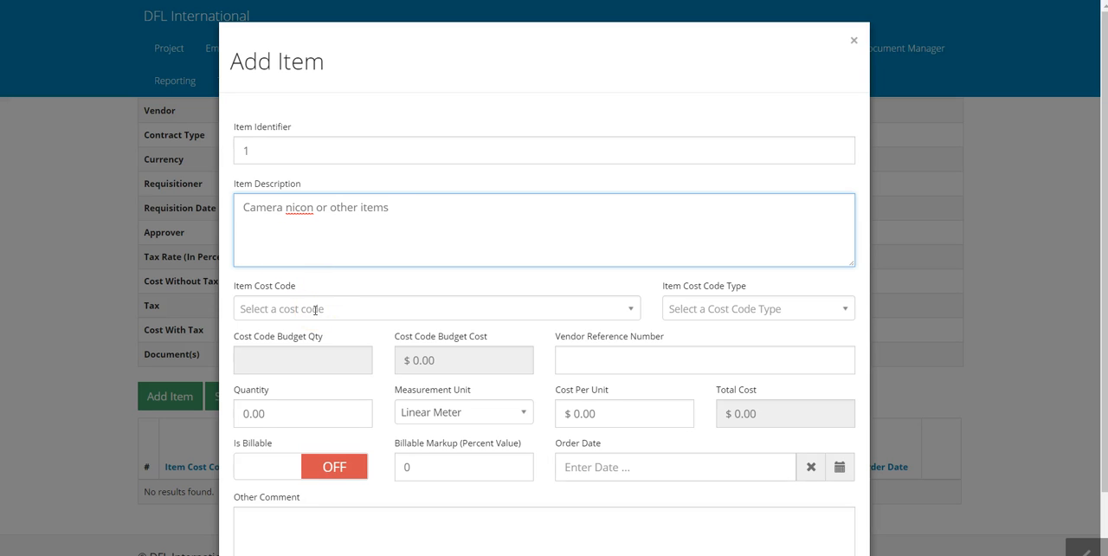
{"action": "left_click", "coordinate": [315, 309]}
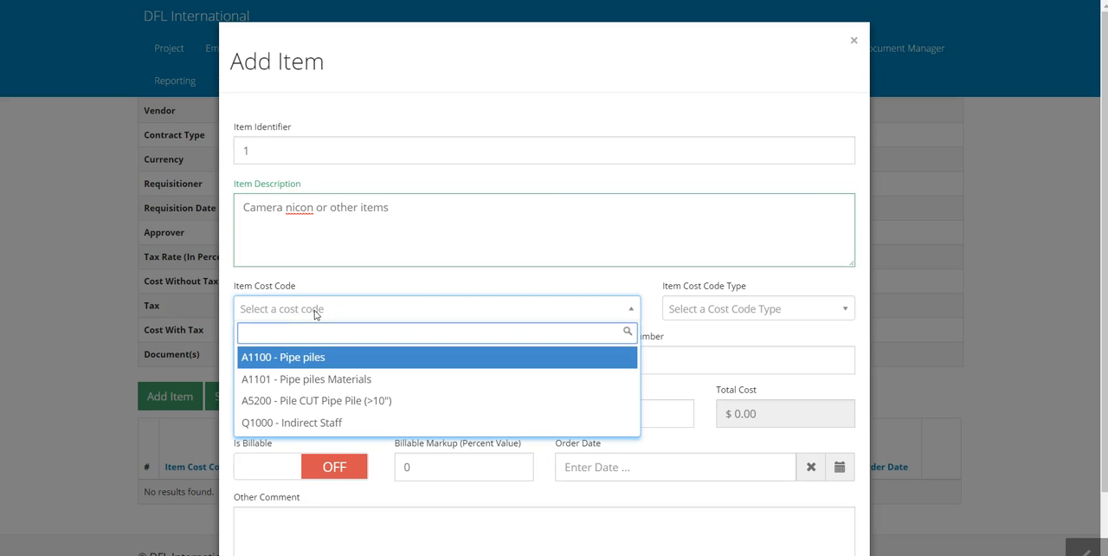
{"action": "left_click", "coordinate": [321, 386]}
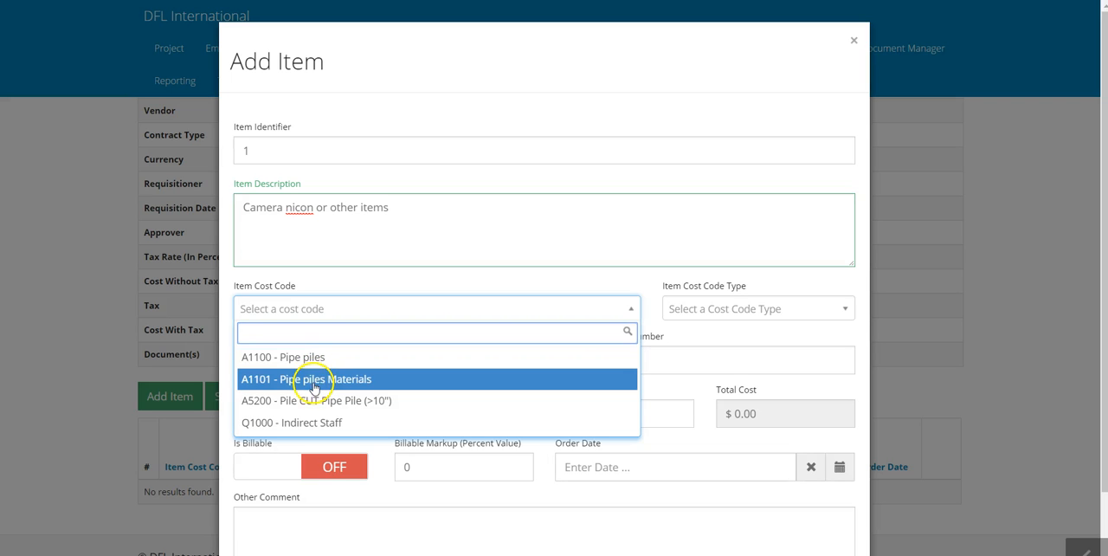
{"action": "left_click", "coordinate": [315, 388]}
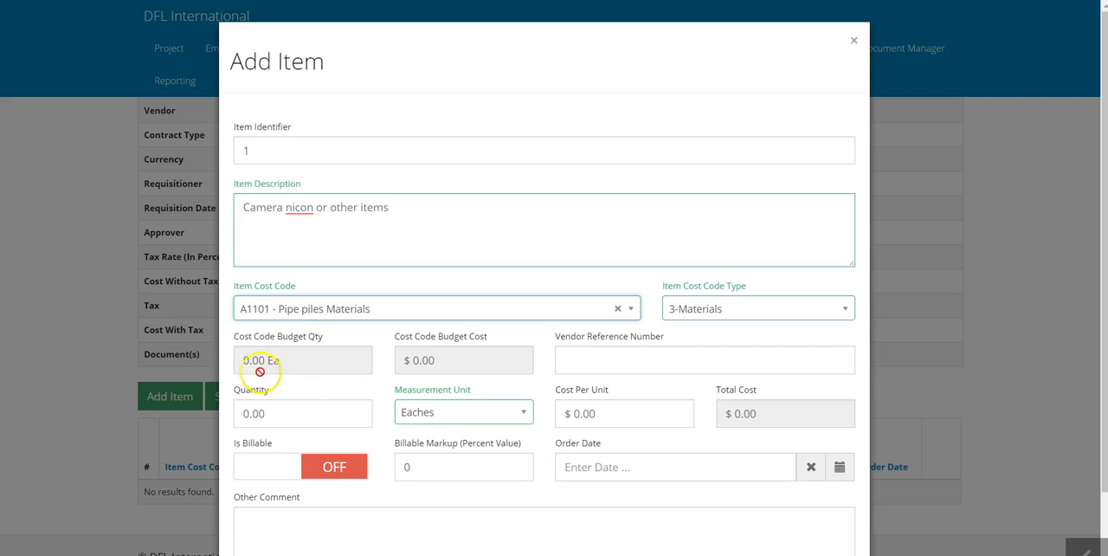
Give the item the vendor reference number X12345, a quantity of 1.00 and a cost per unit of $1,000.00
{"action": "left_click", "coordinate": [608, 353]}
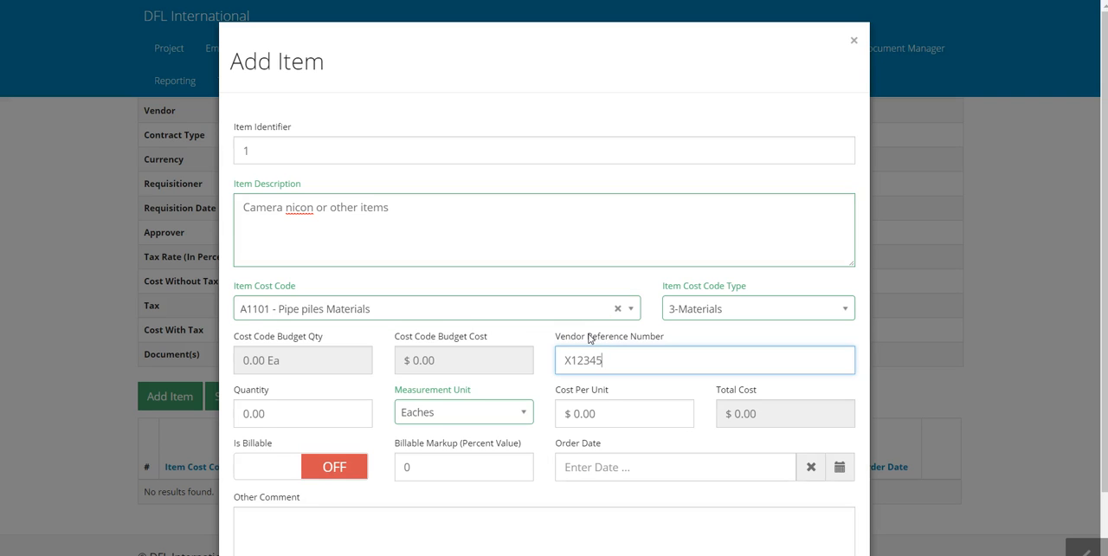
{"action": "key", "text": "Tab"}
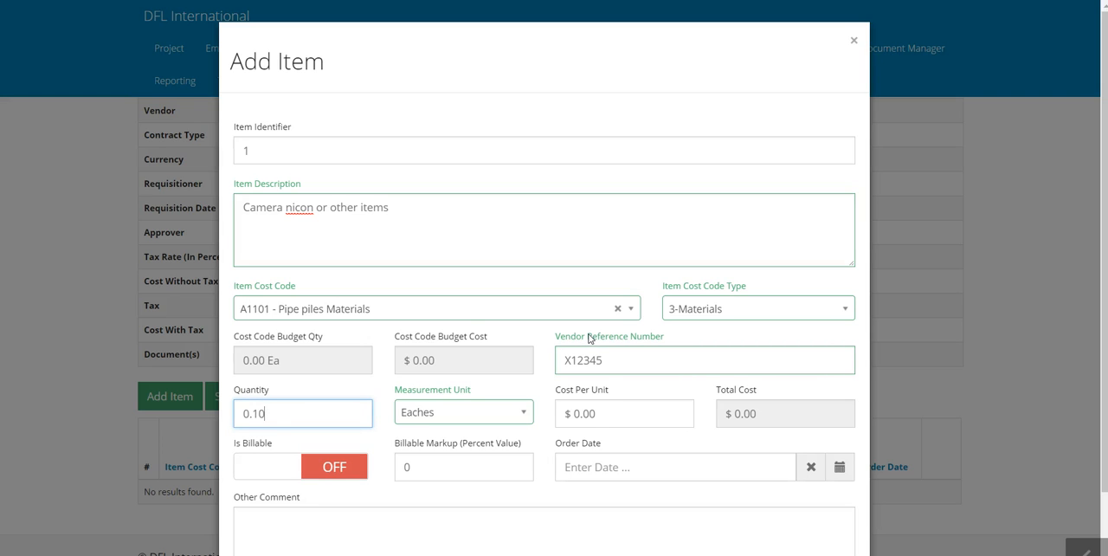
{"action": "key", "text": "Tab"}
{"action": "key", "text": "Tab"}
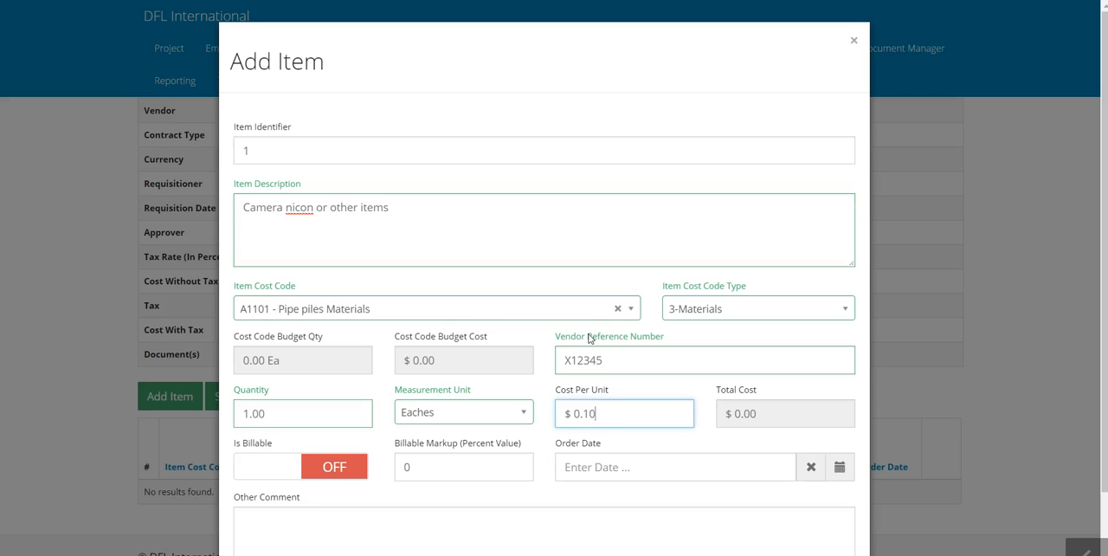
{"action": "key", "text": "Tab"}
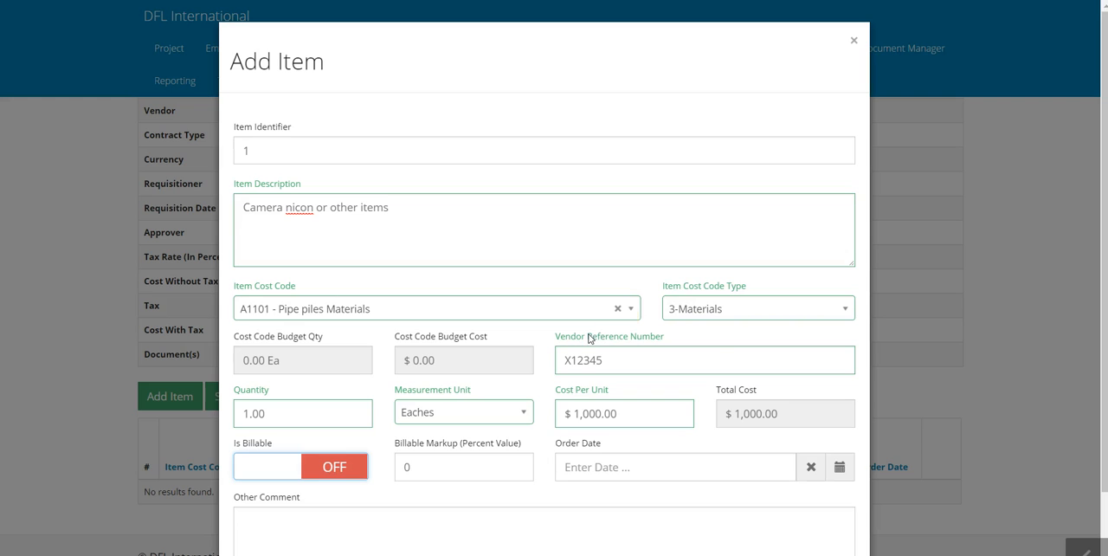
Make the item billable with a billable markup of 8 percent
{"action": "left_click", "coordinate": [339, 468]}
{"action": "scroll", "coordinate": [386, 347], "scroll_direction": "down", "scroll_amount": 1}
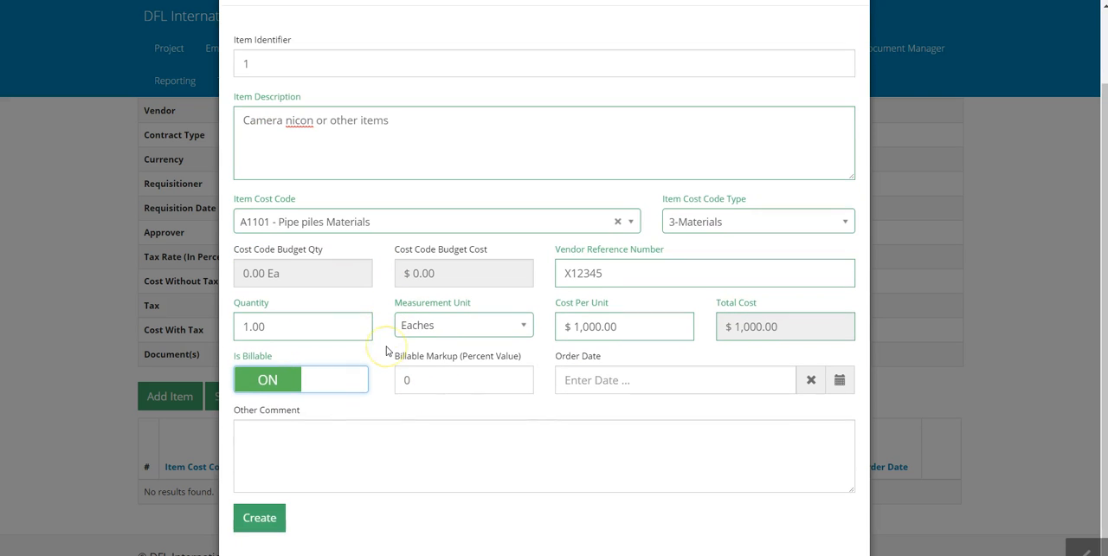
{"action": "left_click", "coordinate": [424, 381]}
{"action": "type", "text": "8"}
{"action": "key", "text": "Tab"}
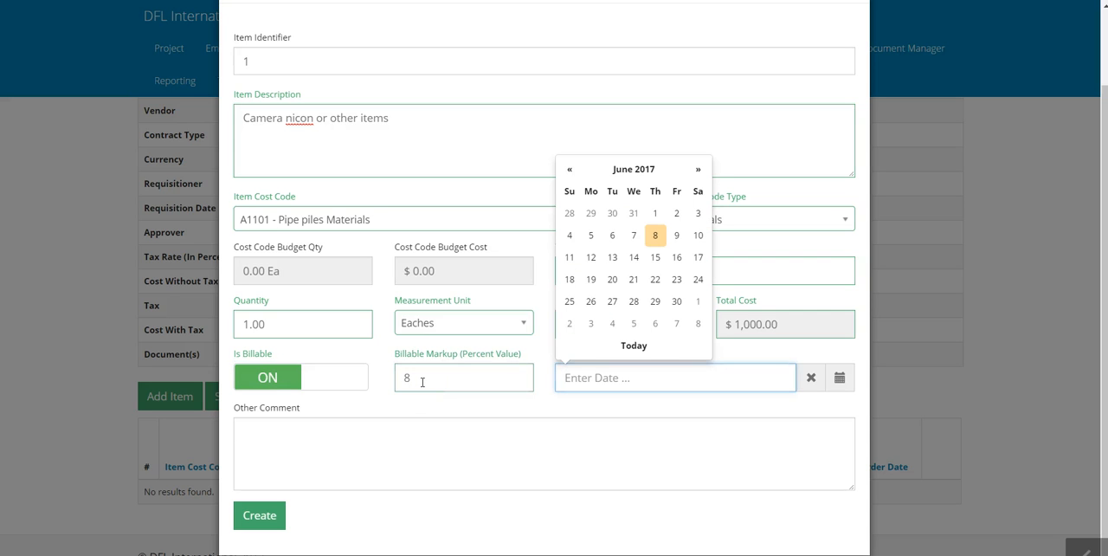
Set the order date to June 8, 2017, add the comment "Camera for Demo only", and create the item
{"action": "left_click", "coordinate": [655, 235]}
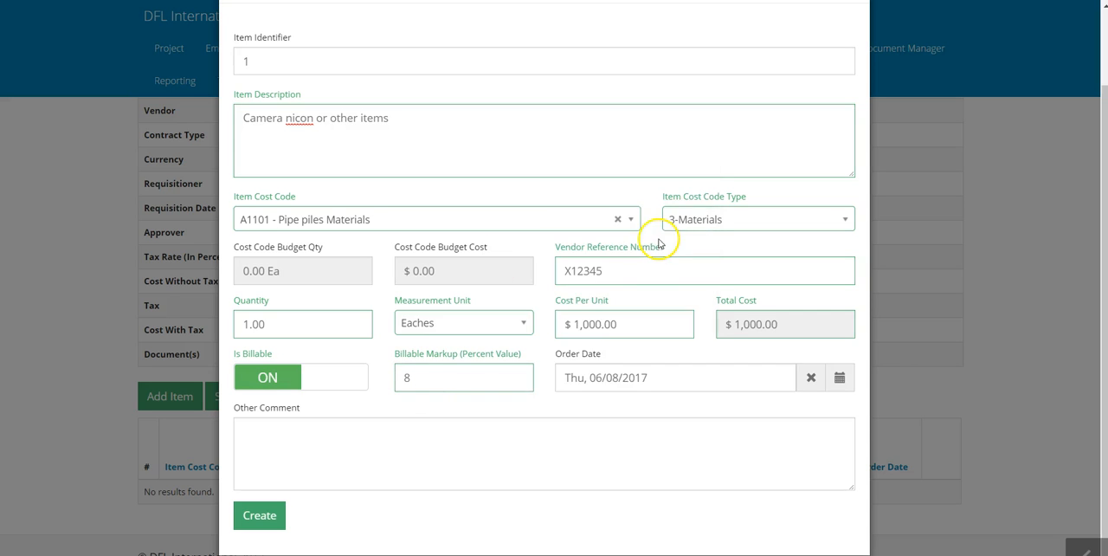
{"action": "left_click", "coordinate": [274, 449]}
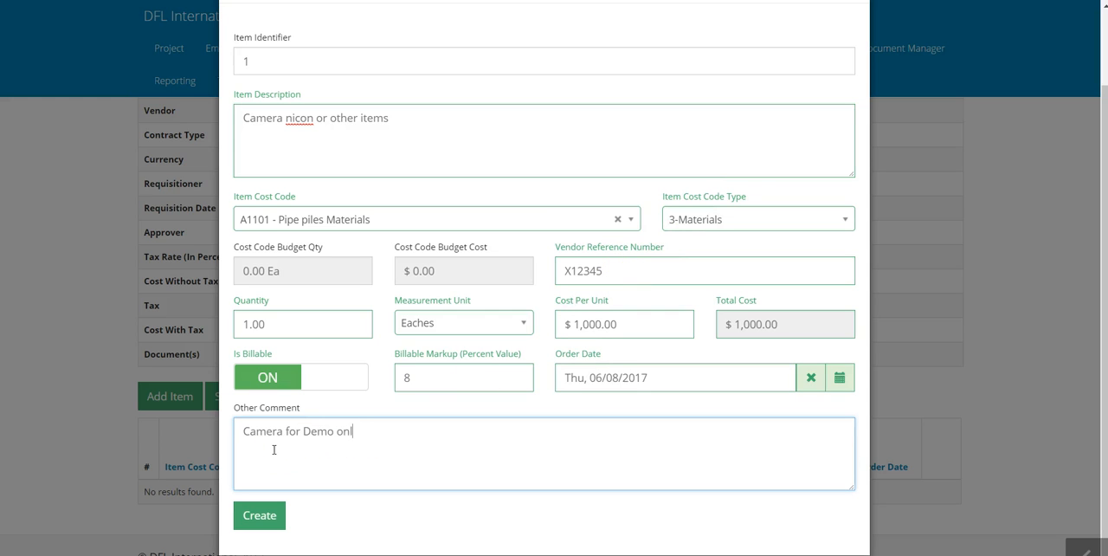
{"action": "left_click", "coordinate": [259, 515]}
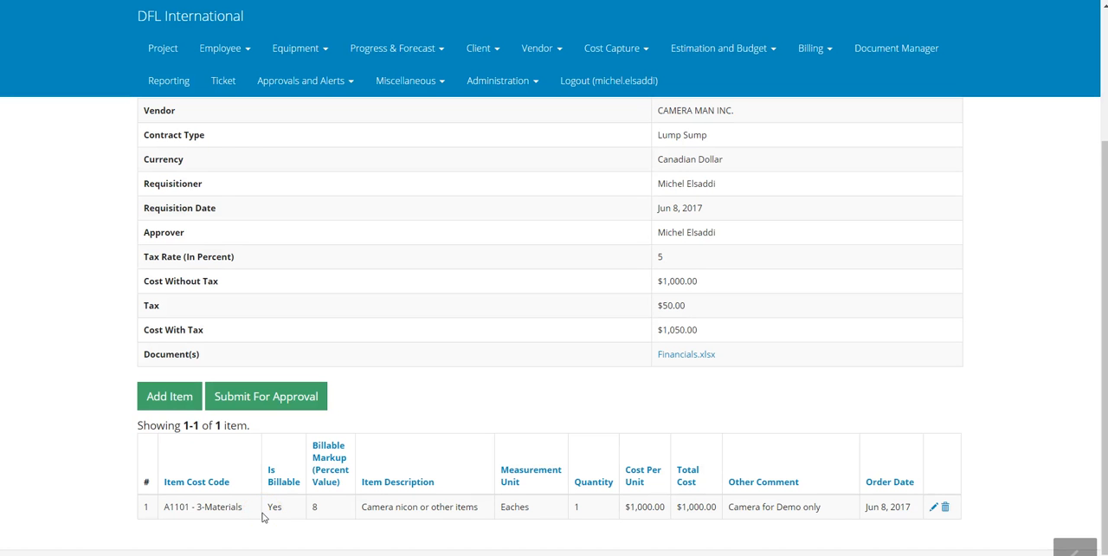
Start a second item described as "Camera 2" with the cost code A5200 - Pile CUT Pipe Pile (>10")
{"action": "scroll", "coordinate": [263, 517], "scroll_direction": "down", "scroll_amount": 1}
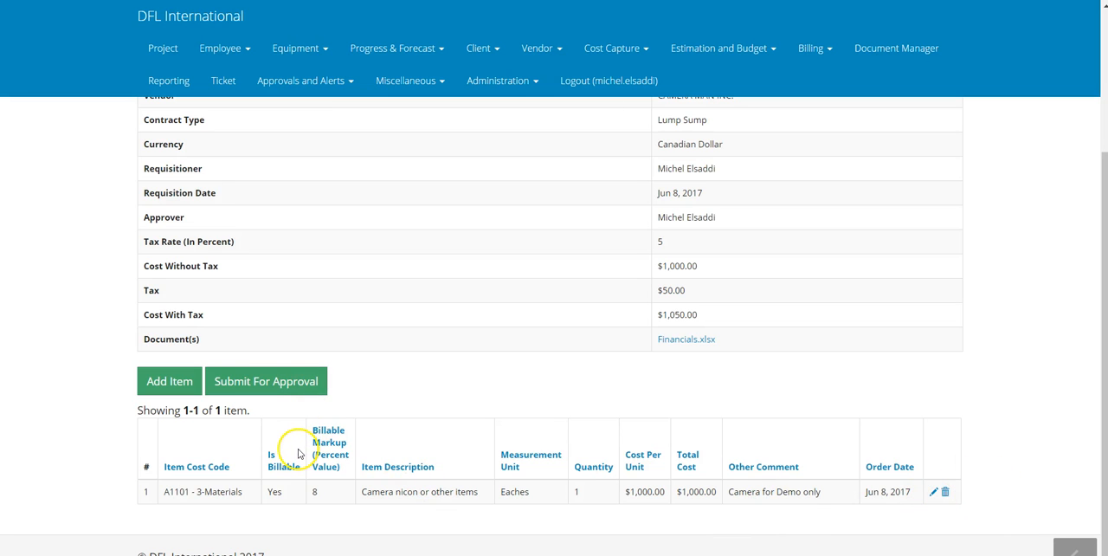
{"action": "left_click", "coordinate": [186, 388]}
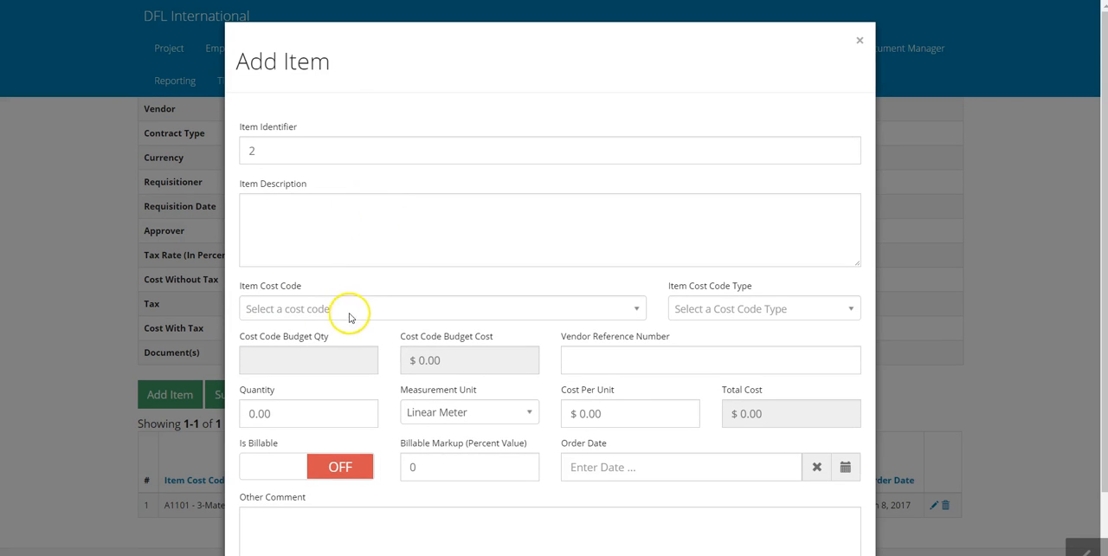
{"action": "left_click", "coordinate": [337, 216]}
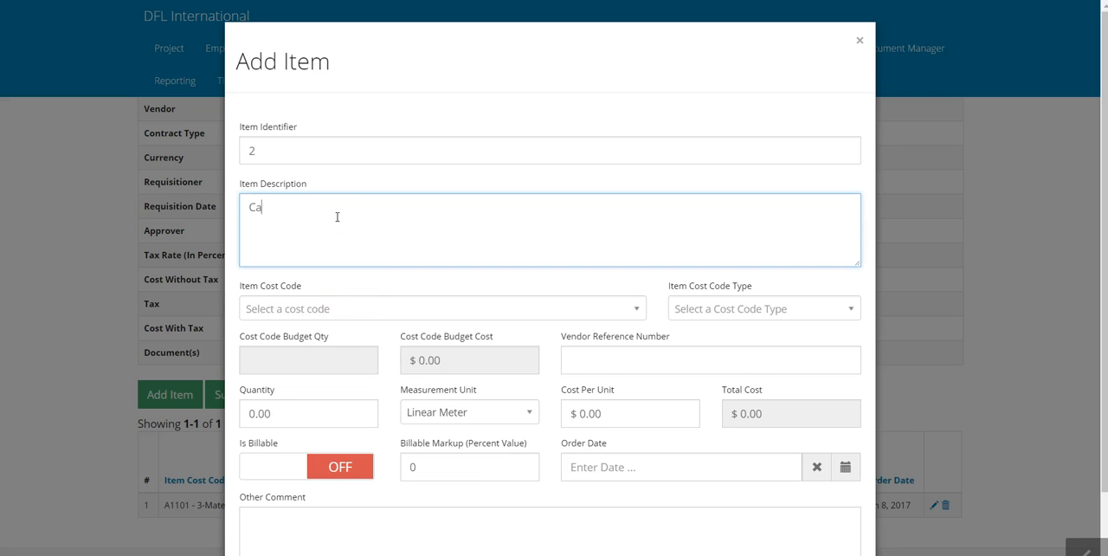
{"action": "left_click", "coordinate": [327, 309]}
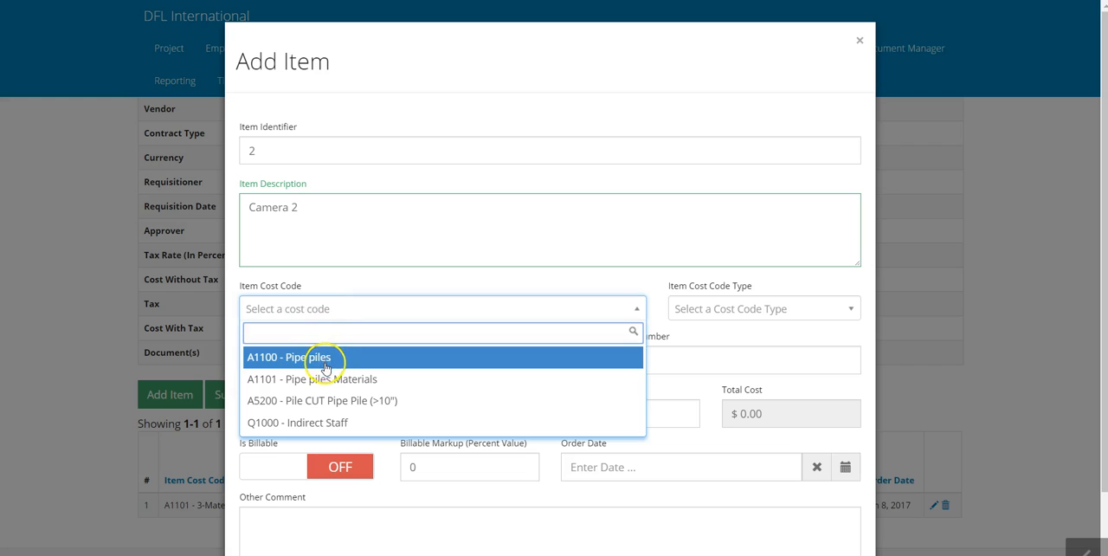
{"action": "left_click", "coordinate": [326, 422]}
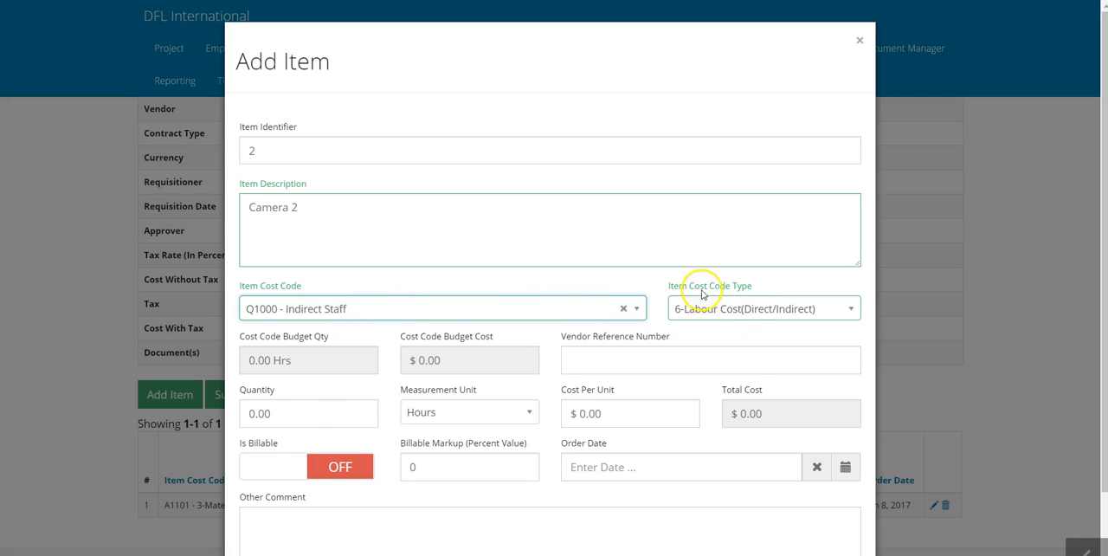
{"action": "left_click", "coordinate": [550, 309]}
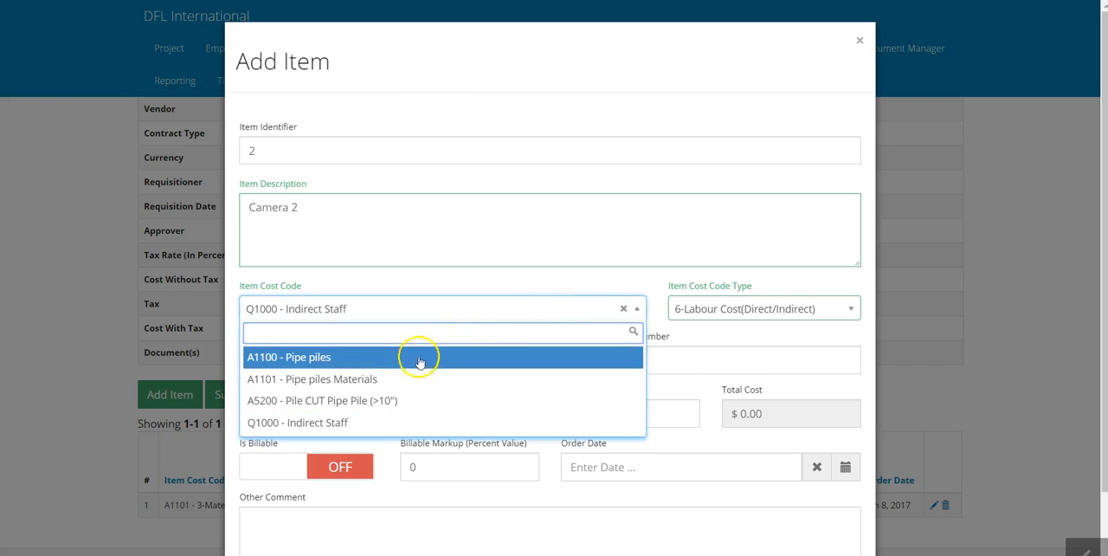
{"action": "left_click", "coordinate": [365, 401]}
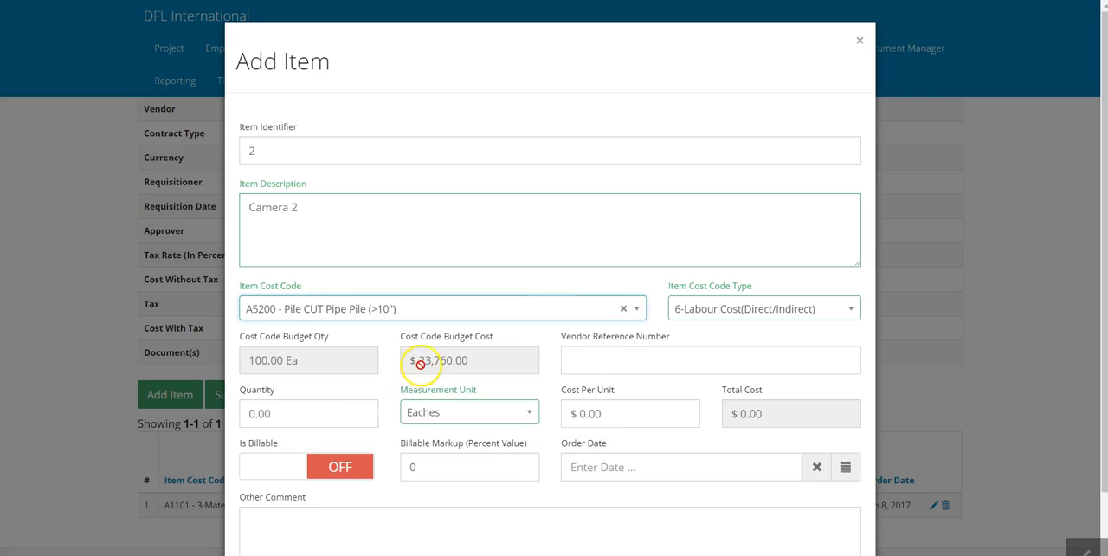
Compare the budget cost under types 6-Labour Cost(Direct/Indirect) and 12-Equipment Cost External, and close the new item without saving
{"action": "left_click", "coordinate": [853, 310]}
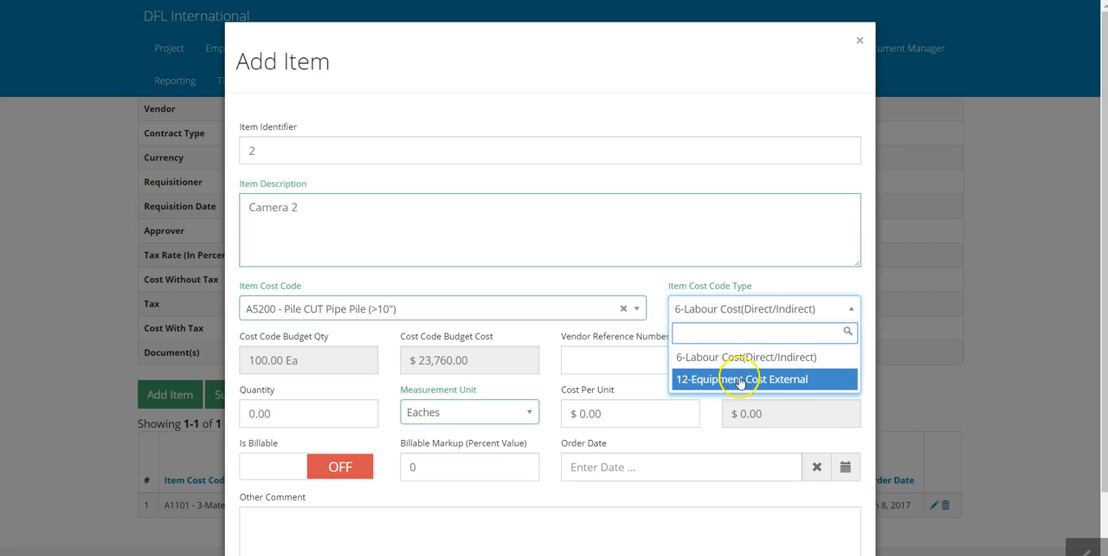
{"action": "left_click", "coordinate": [741, 380]}
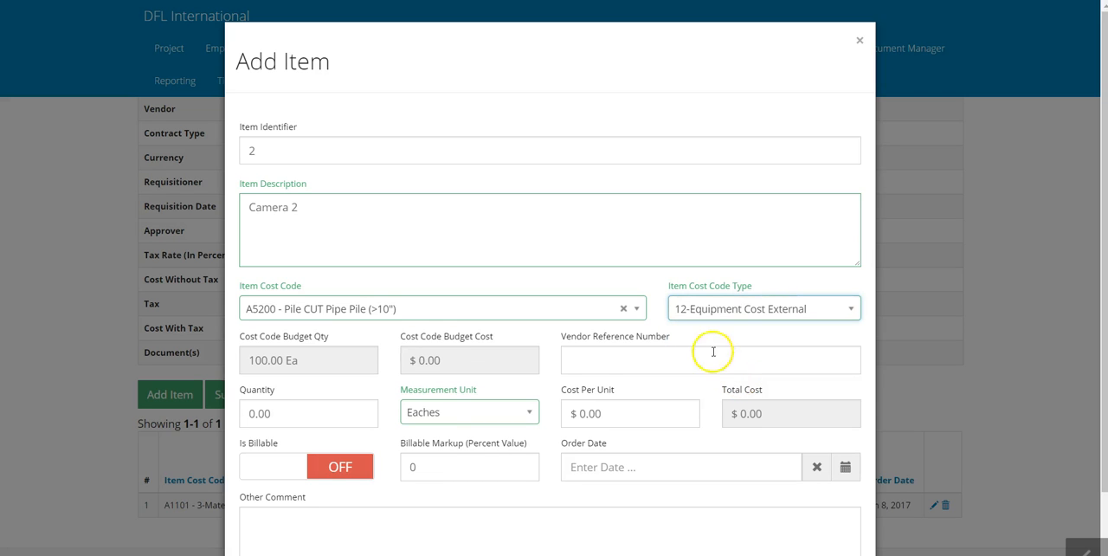
{"action": "left_click", "coordinate": [717, 309]}
{"action": "left_click", "coordinate": [715, 354]}
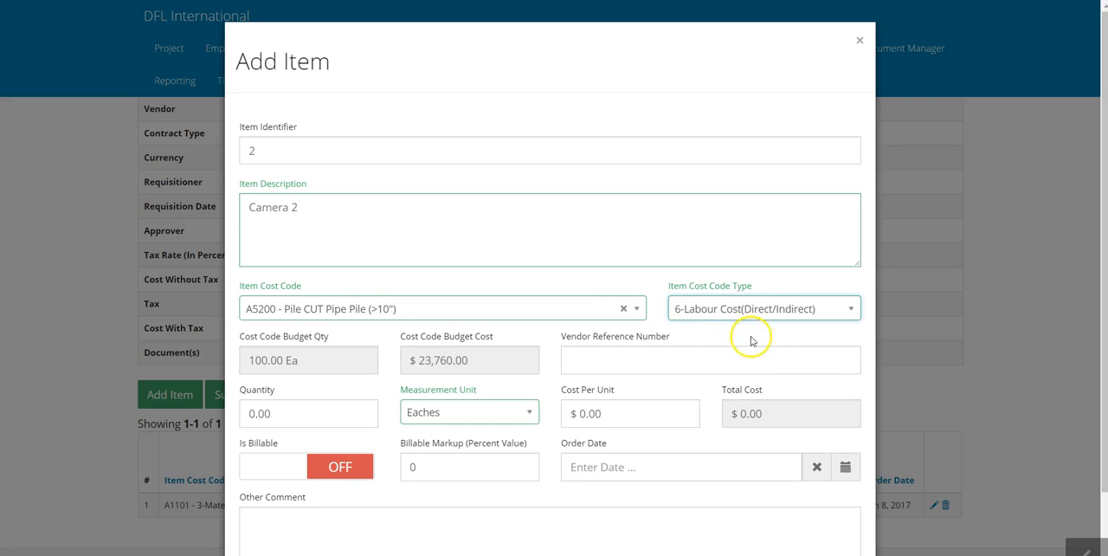
{"action": "left_click", "coordinate": [773, 310]}
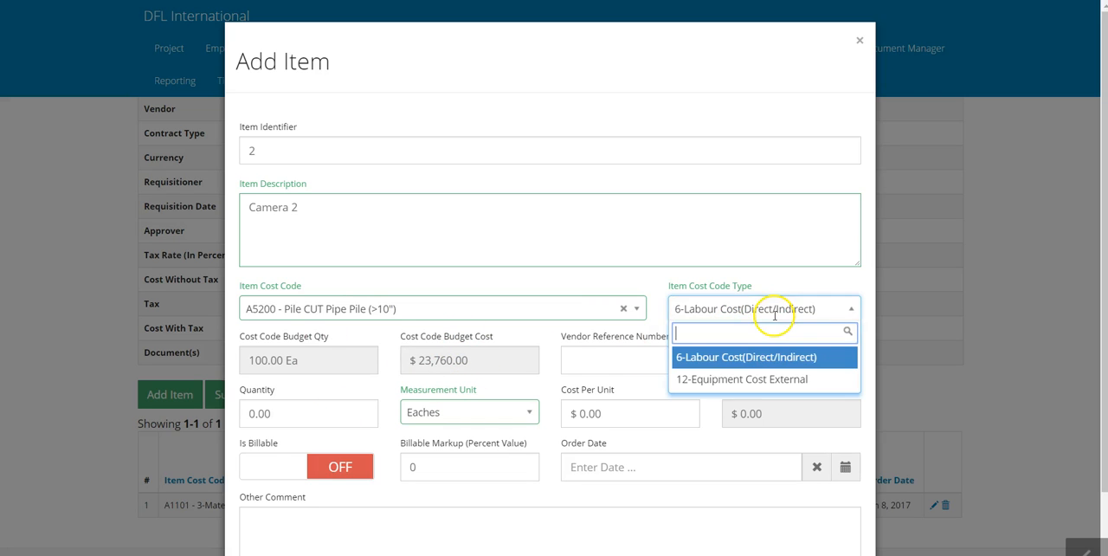
{"action": "left_click", "coordinate": [734, 379]}
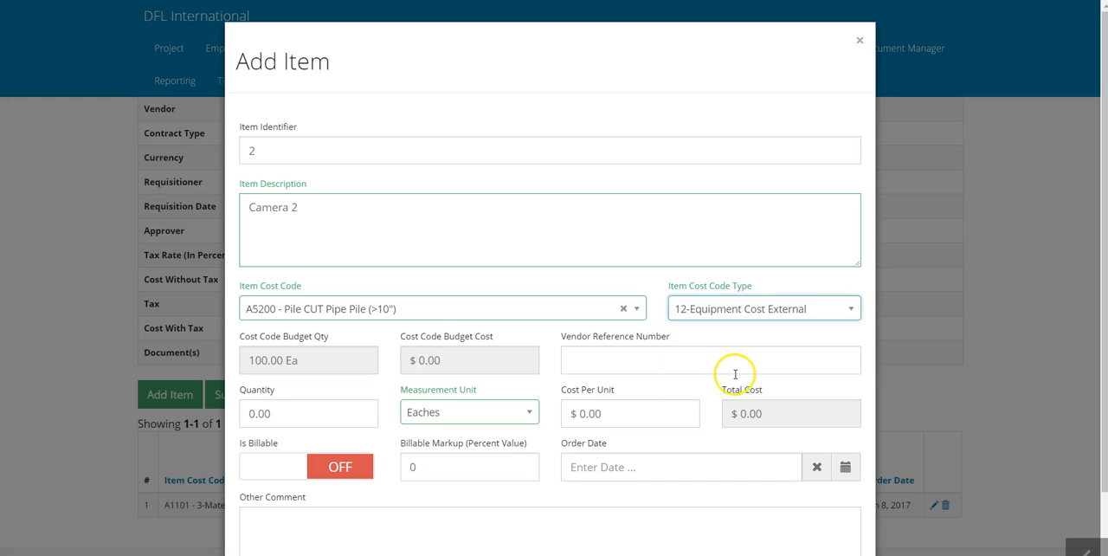
{"action": "left_click", "coordinate": [452, 360]}
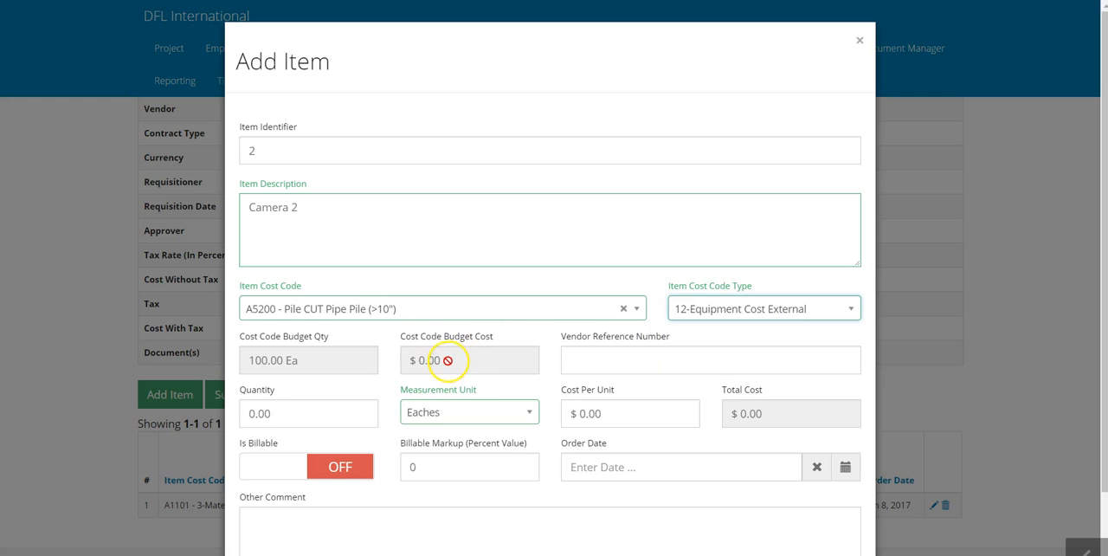
{"action": "left_click", "coordinate": [485, 347]}
{"action": "left_click", "coordinate": [685, 316]}
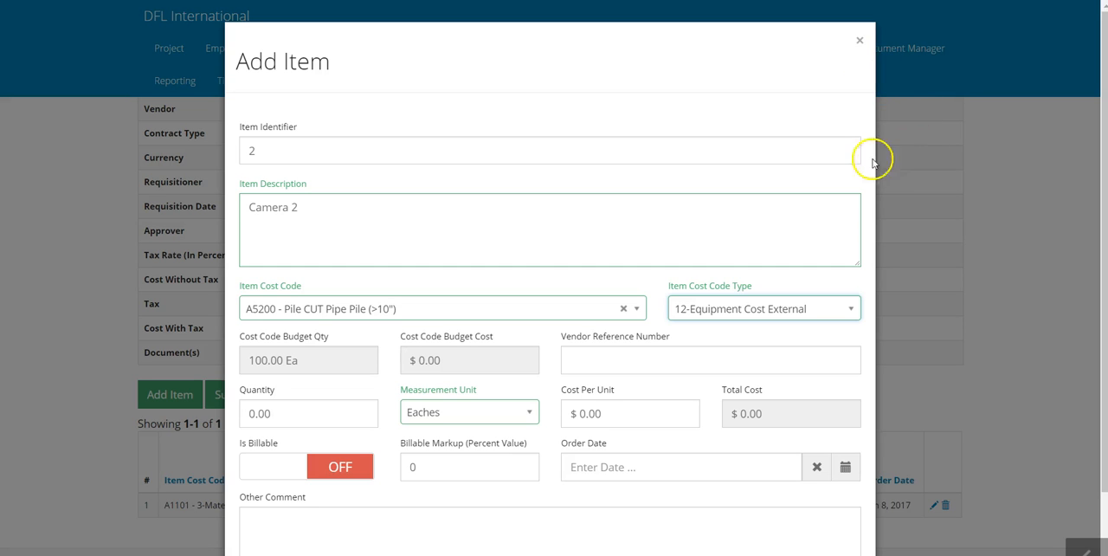
{"action": "left_click", "coordinate": [859, 41]}
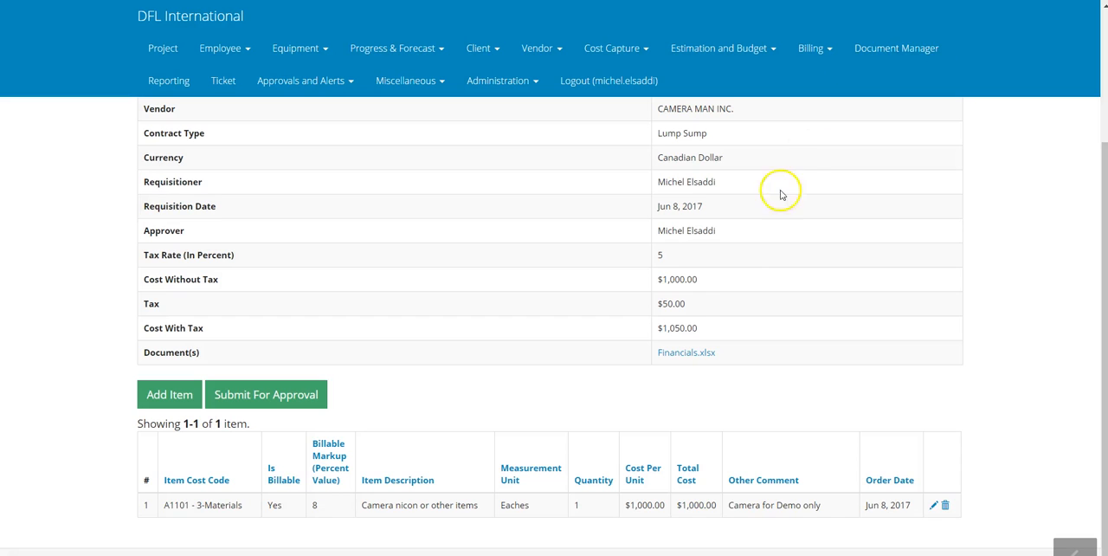
Submit the CAMERA MAN INC. vendor PO for approval and acknowledge the submission
{"action": "scroll", "coordinate": [657, 346], "scroll_direction": "down", "scroll_amount": 1}
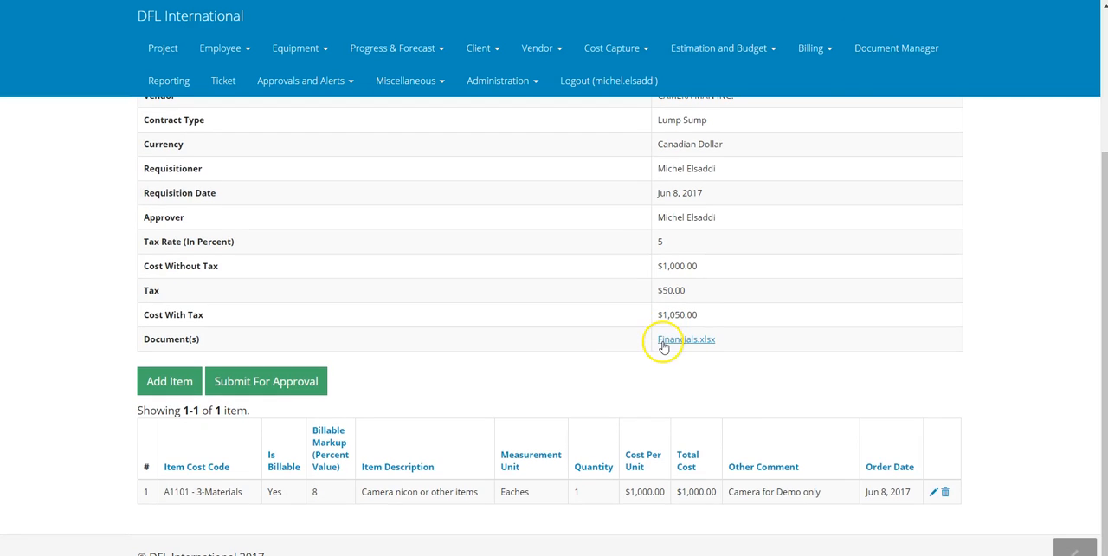
{"action": "left_click", "coordinate": [298, 386]}
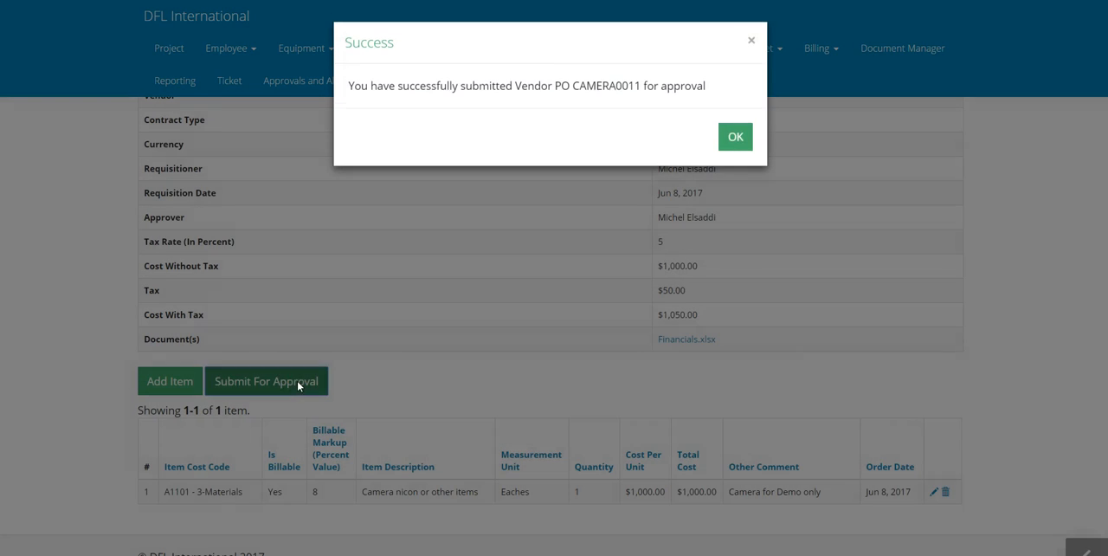
{"action": "left_click", "coordinate": [736, 138]}
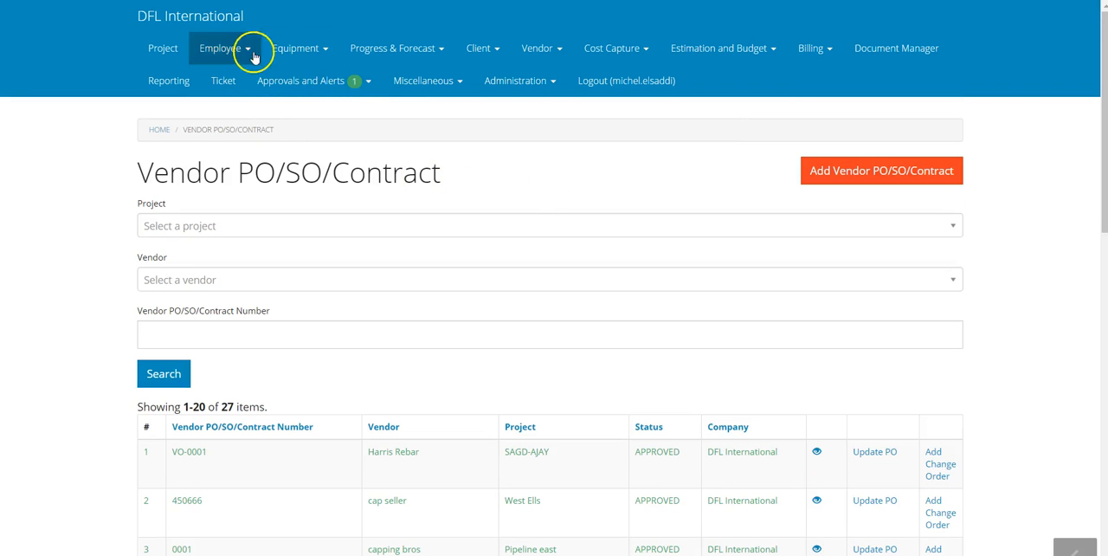
Open the pending CAMERA MAN INC. PO from the vendor PO/SO/Contract approvals and review its details and items
{"action": "left_click", "coordinate": [364, 92]}
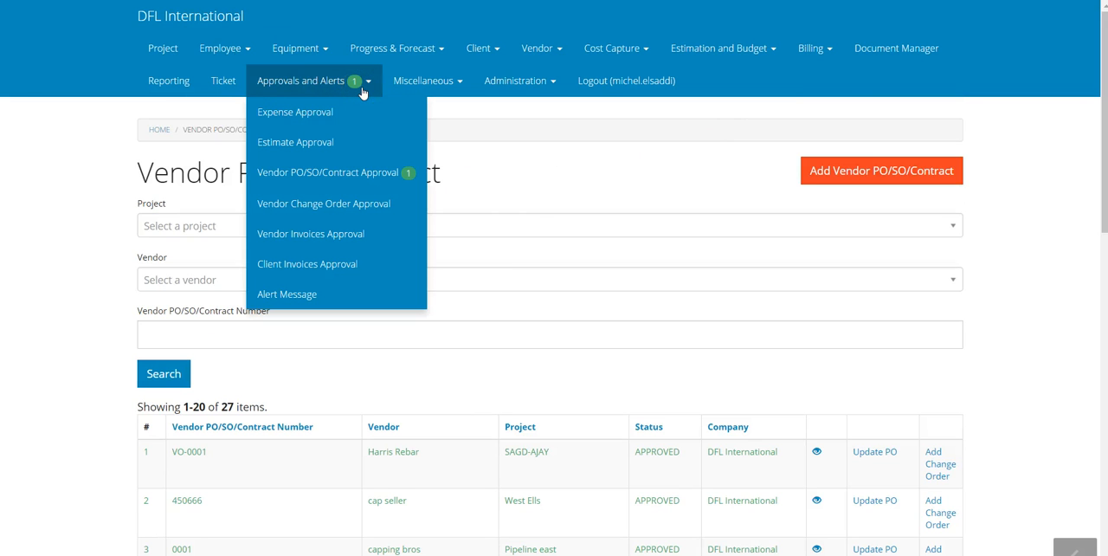
{"action": "left_click", "coordinate": [362, 173]}
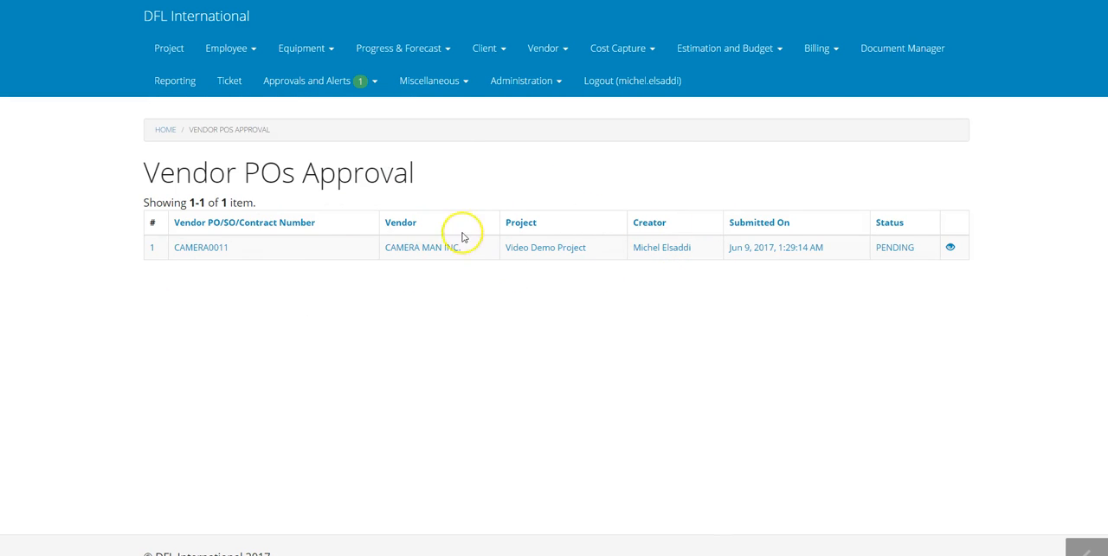
{"action": "left_click", "coordinate": [950, 247]}
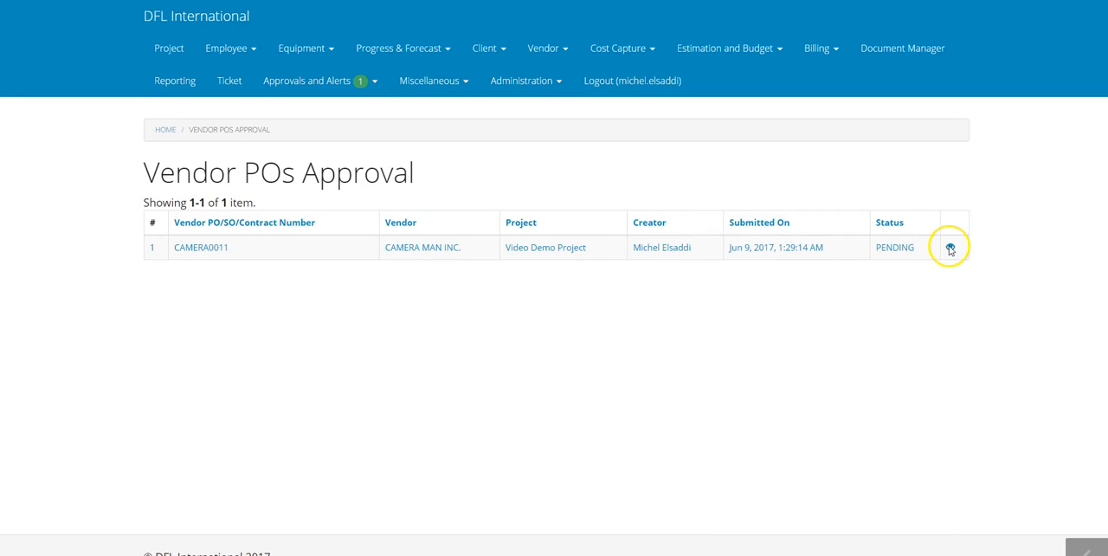
{"action": "scroll", "coordinate": [658, 313], "scroll_direction": "down", "scroll_amount": 2}
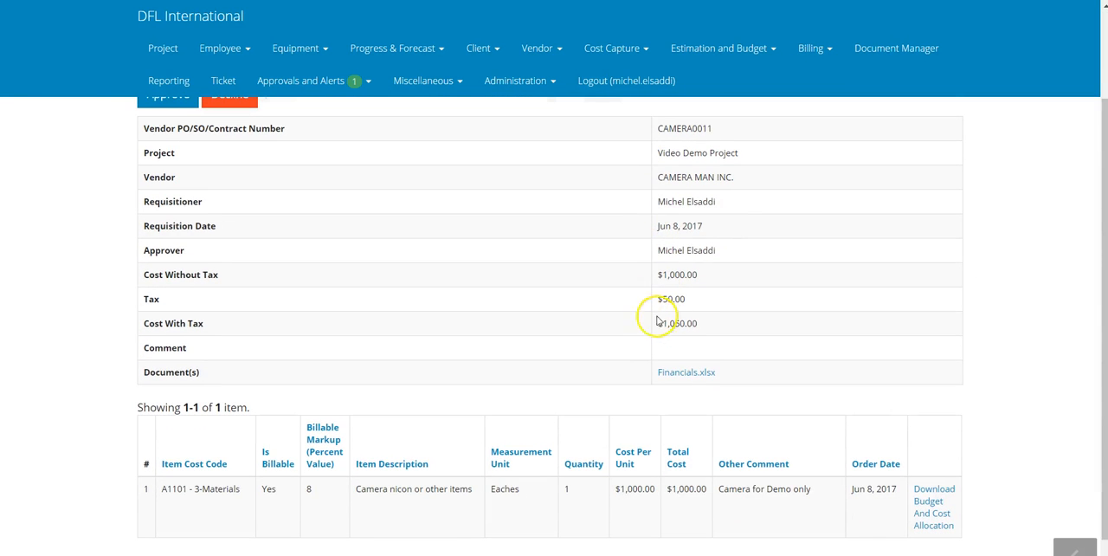
{"action": "scroll", "coordinate": [682, 305], "scroll_direction": "down", "scroll_amount": 1}
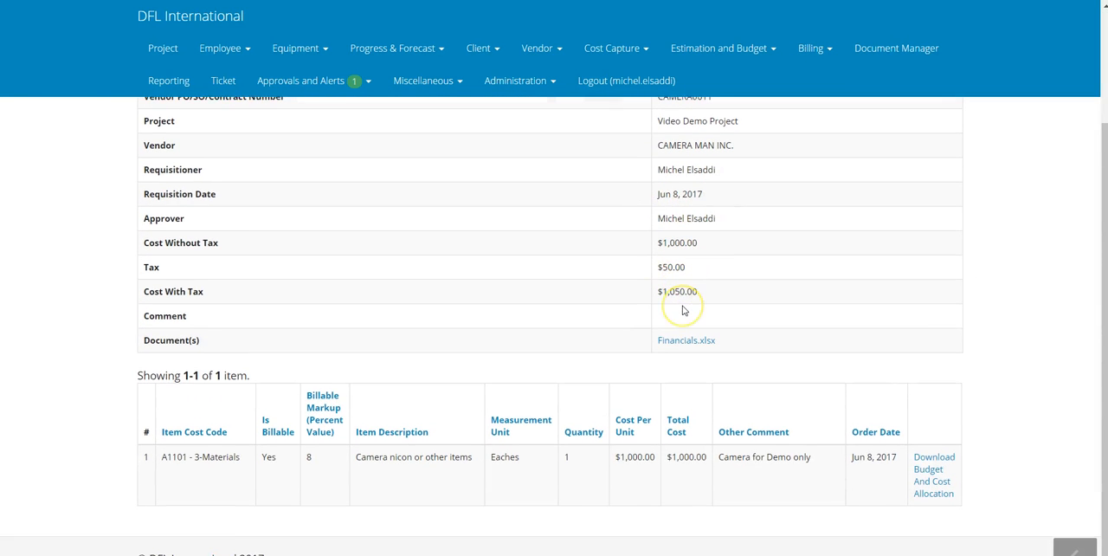
{"action": "scroll", "coordinate": [682, 310], "scroll_direction": "up", "scroll_amount": 1}
{"action": "scroll", "coordinate": [682, 310], "scroll_direction": "down", "scroll_amount": 1}
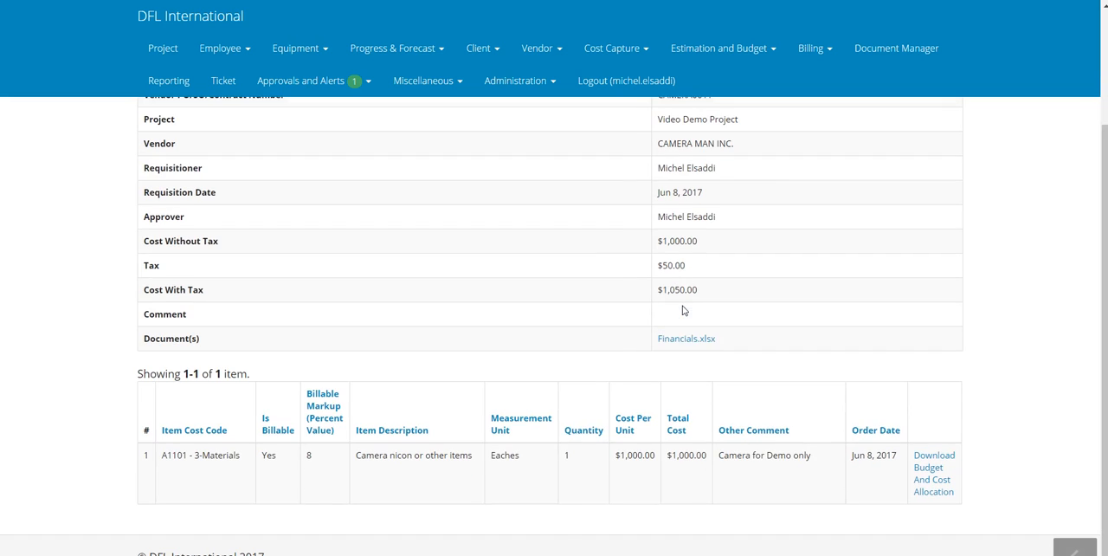
Download the budget and cost allocation for the A1101 item and open the report in Excel with editing enabled
{"action": "left_click", "coordinate": [928, 481]}
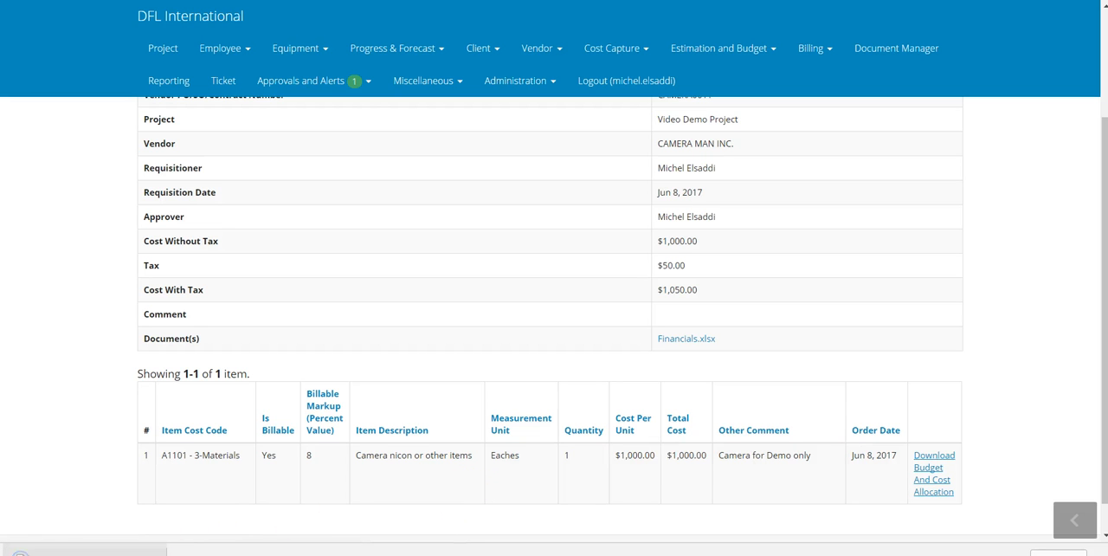
{"action": "left_click", "coordinate": [85, 551]}
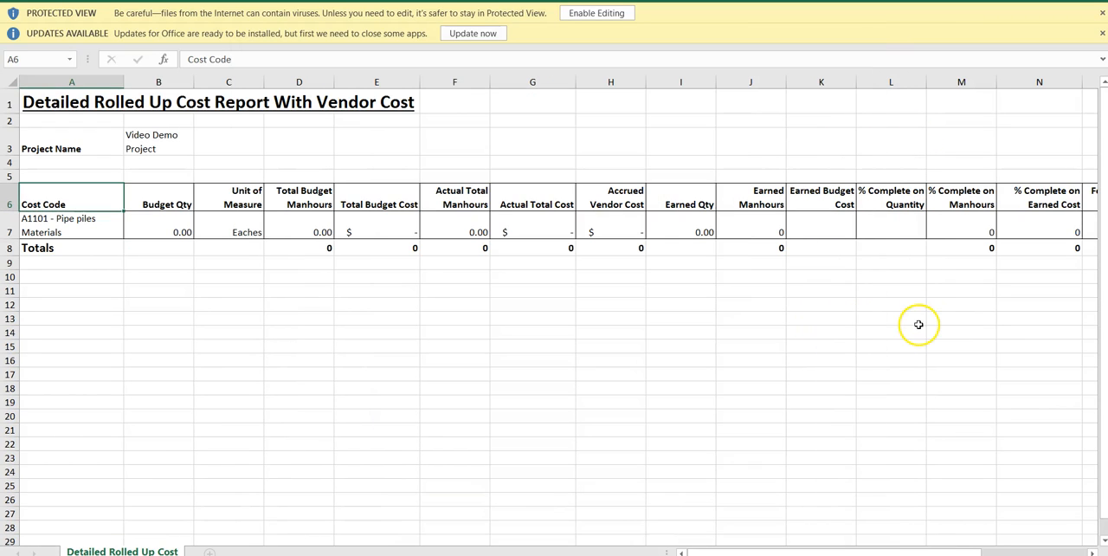
{"action": "left_click", "coordinate": [601, 15]}
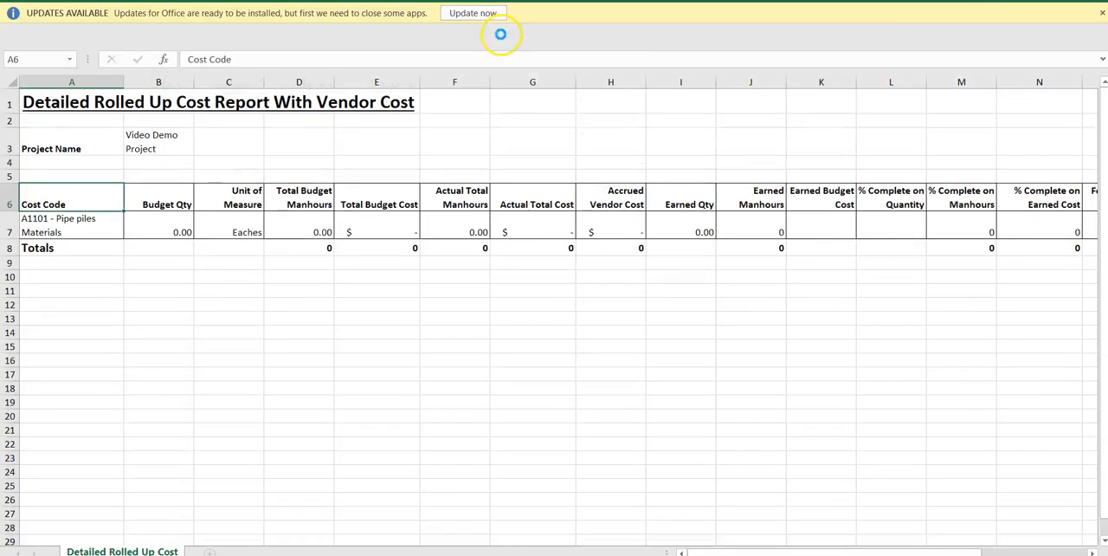
{"action": "left_click", "coordinate": [487, 74]}
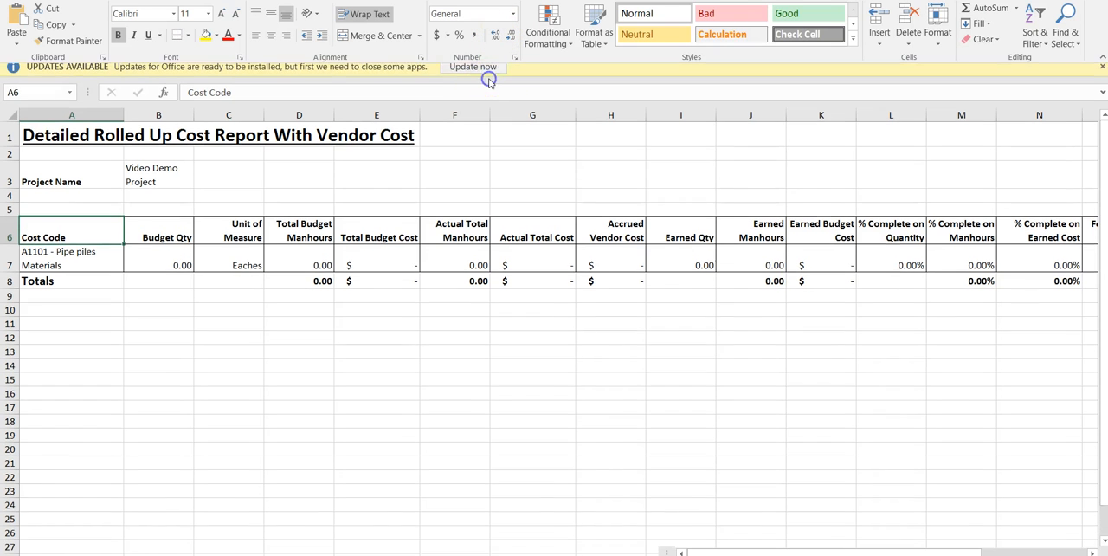
{"action": "scroll", "coordinate": [487, 315], "scroll_direction": "right", "scroll_amount": 1}
{"action": "scroll", "coordinate": [487, 316], "scroll_direction": "left", "scroll_amount": 1}
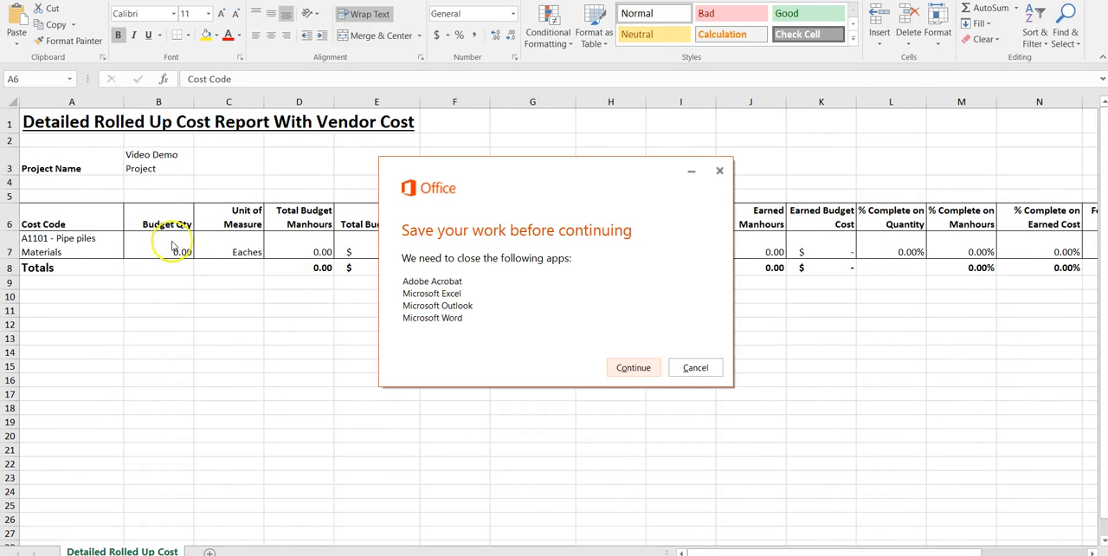
{"action": "left_click", "coordinate": [695, 368]}
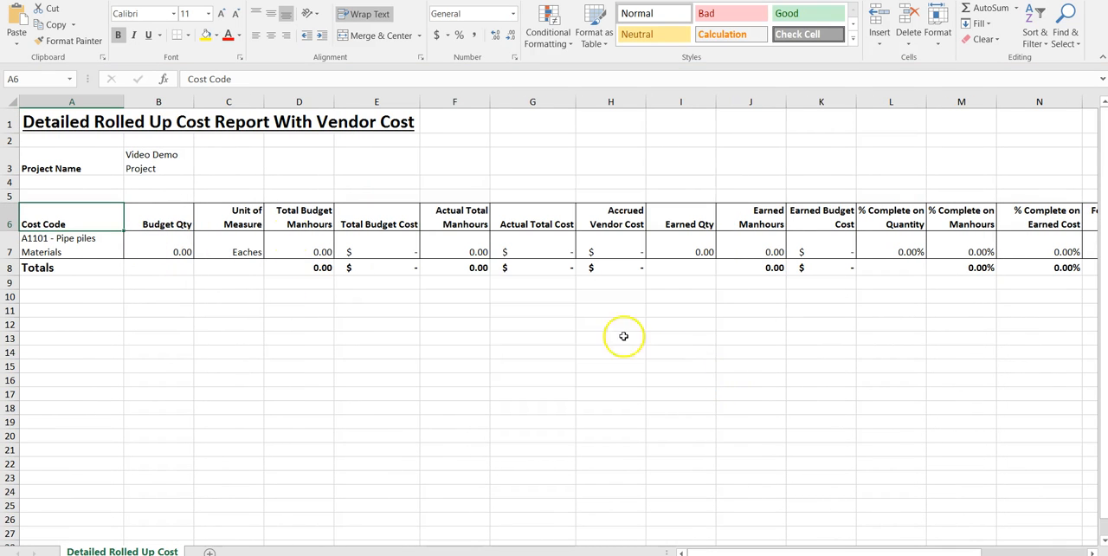
Examine the cost report's budget quantity, manhours, budget cost, actual cost and vendor budget commitment for A1101 - Pipe piles Materials
{"action": "left_click", "coordinate": [180, 246]}
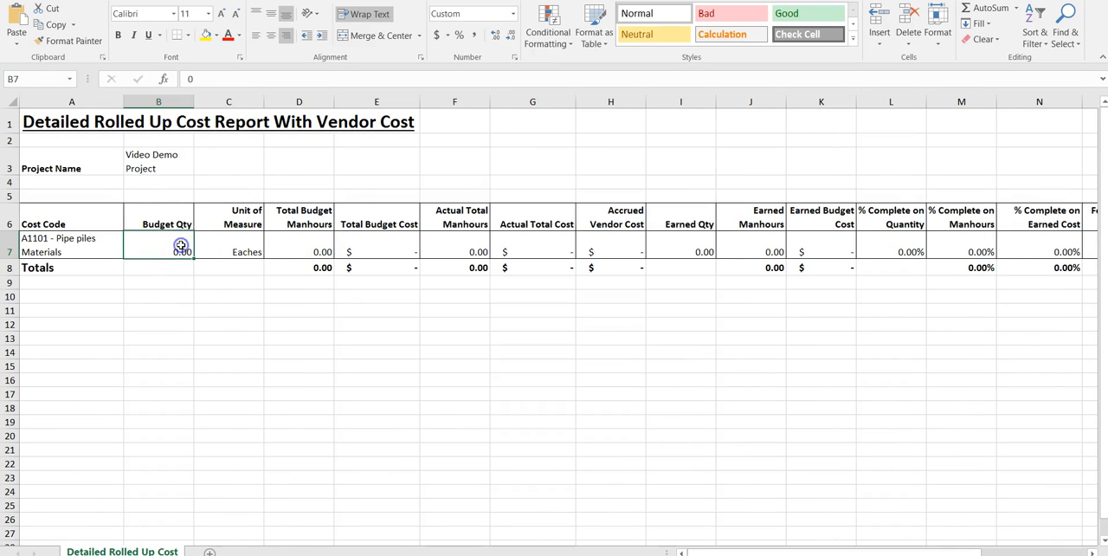
{"action": "left_click", "coordinate": [317, 249]}
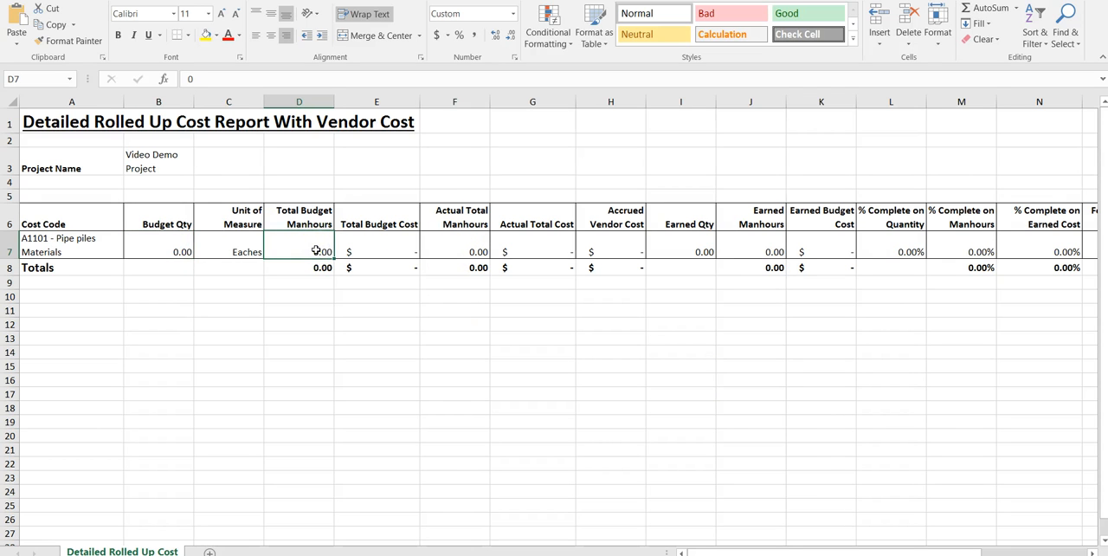
{"action": "scroll", "coordinate": [317, 250], "scroll_direction": "right", "scroll_amount": 5}
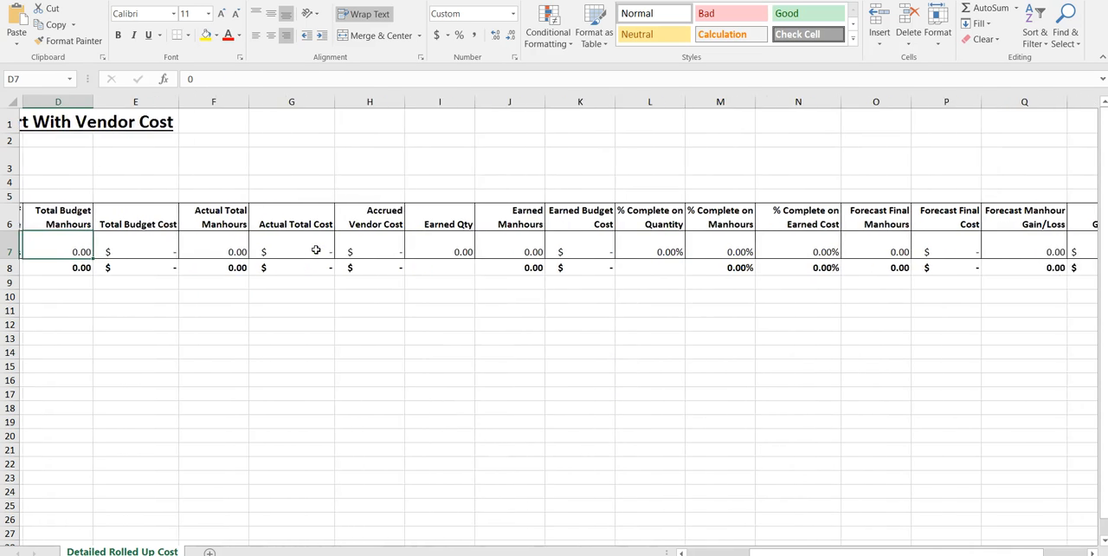
{"action": "left_click_drag", "start_coordinate": [159, 250], "coordinate": [159, 266]}
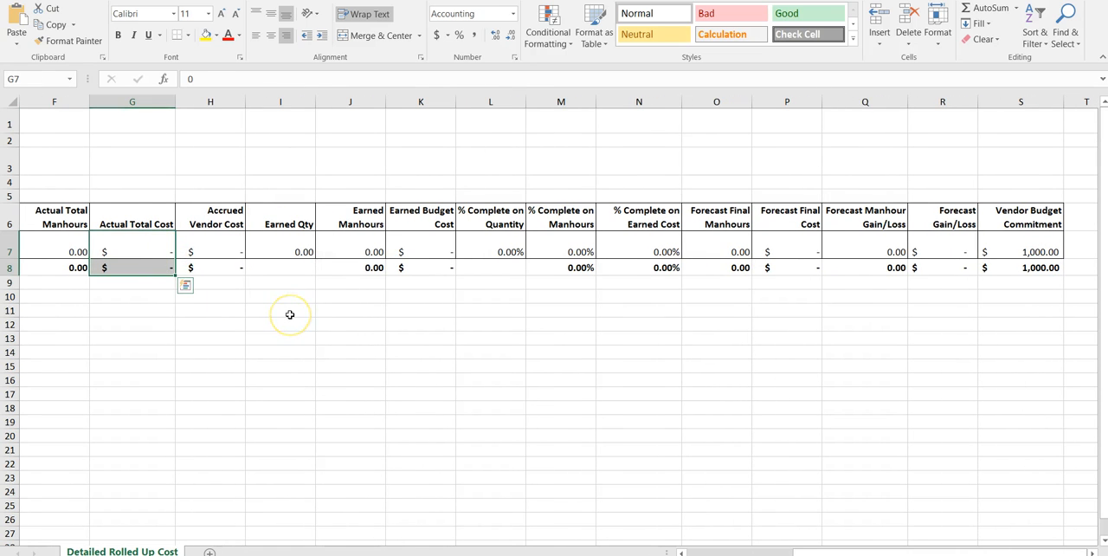
{"action": "scroll", "coordinate": [290, 314], "scroll_direction": "left", "scroll_amount": 5}
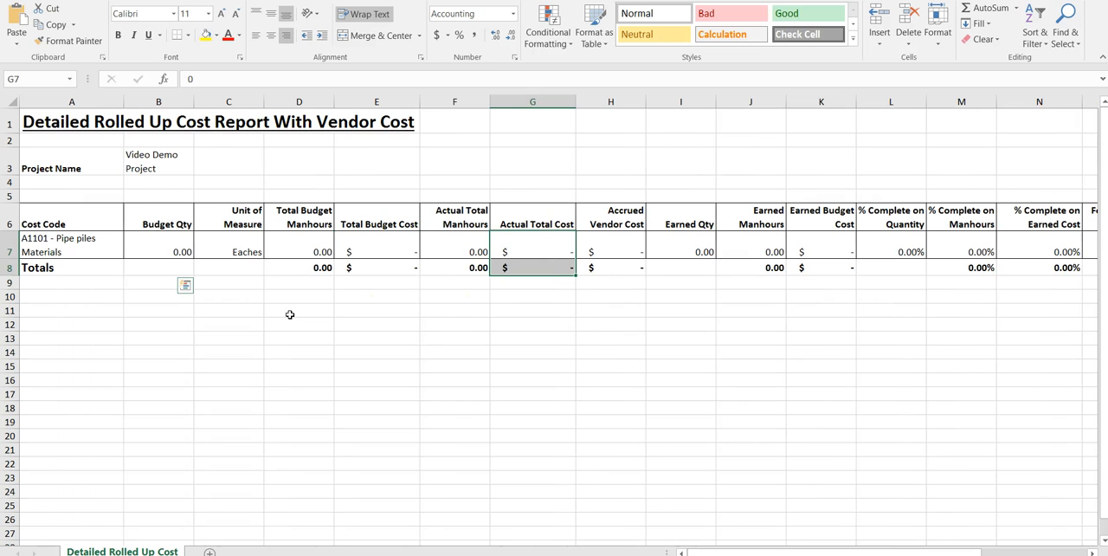
{"action": "left_click_drag", "start_coordinate": [378, 210], "coordinate": [372, 266]}
{"action": "scroll", "coordinate": [569, 331], "scroll_direction": "right", "scroll_amount": 7}
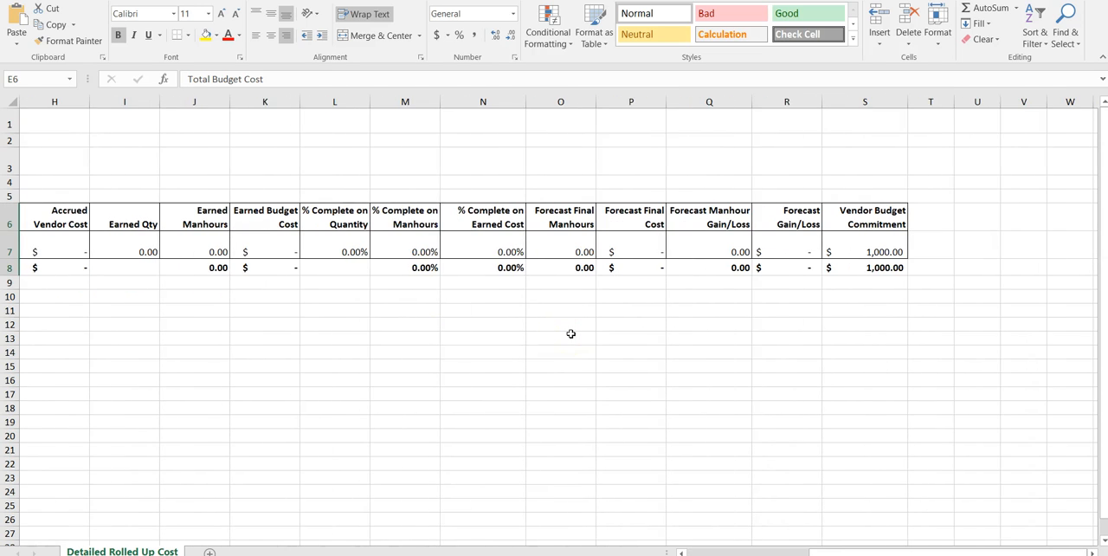
Check the Vendor Budget Commitment column against the other cost columns in the report, and close the workbook without saving changes
{"action": "left_click_drag", "start_coordinate": [866, 216], "coordinate": [868, 265]}
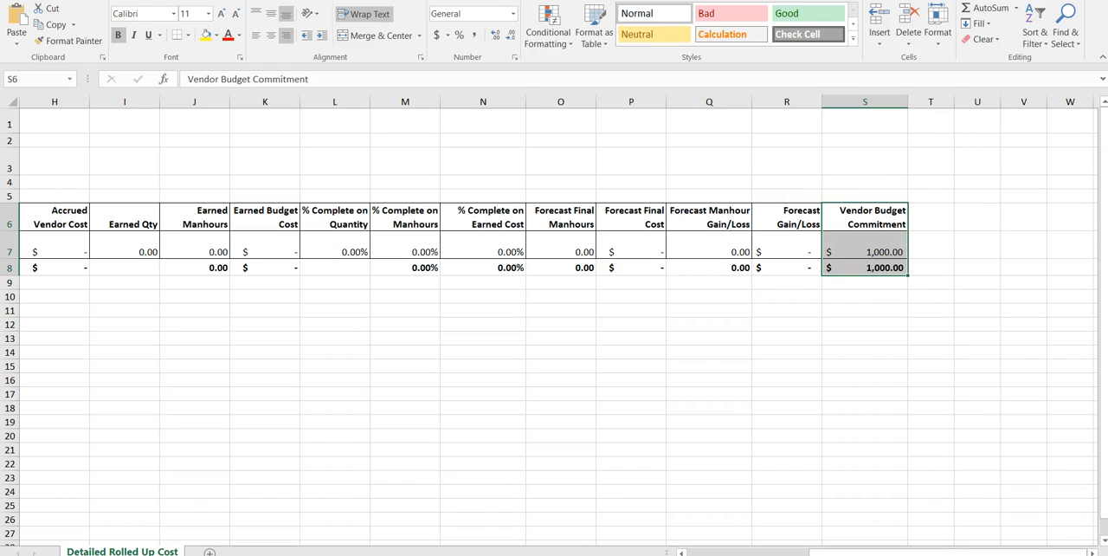
{"action": "scroll", "coordinate": [743, 249], "scroll_direction": "right", "scroll_amount": 4}
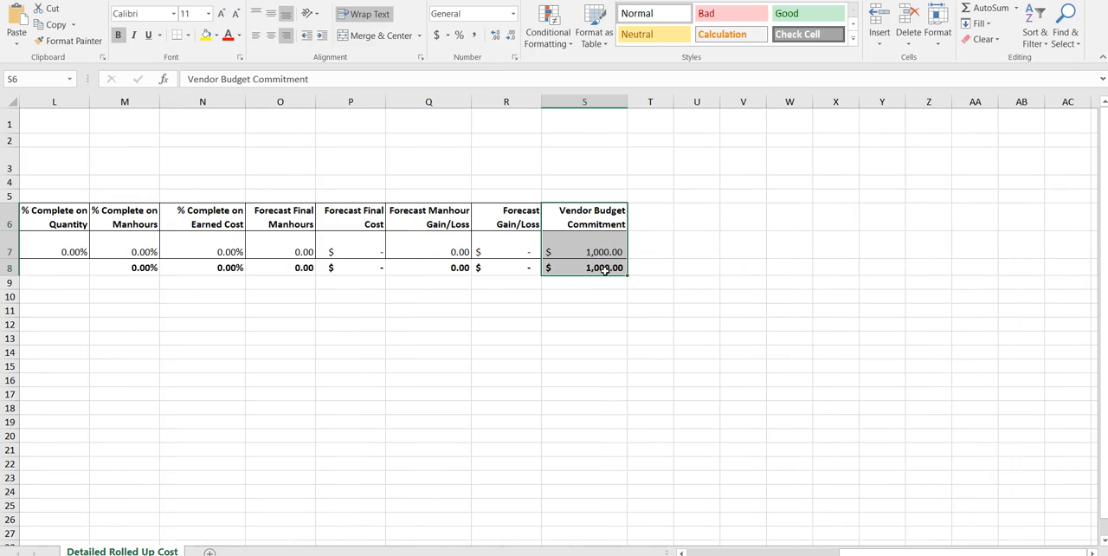
{"action": "scroll", "coordinate": [603, 269], "scroll_direction": "left", "scroll_amount": 2}
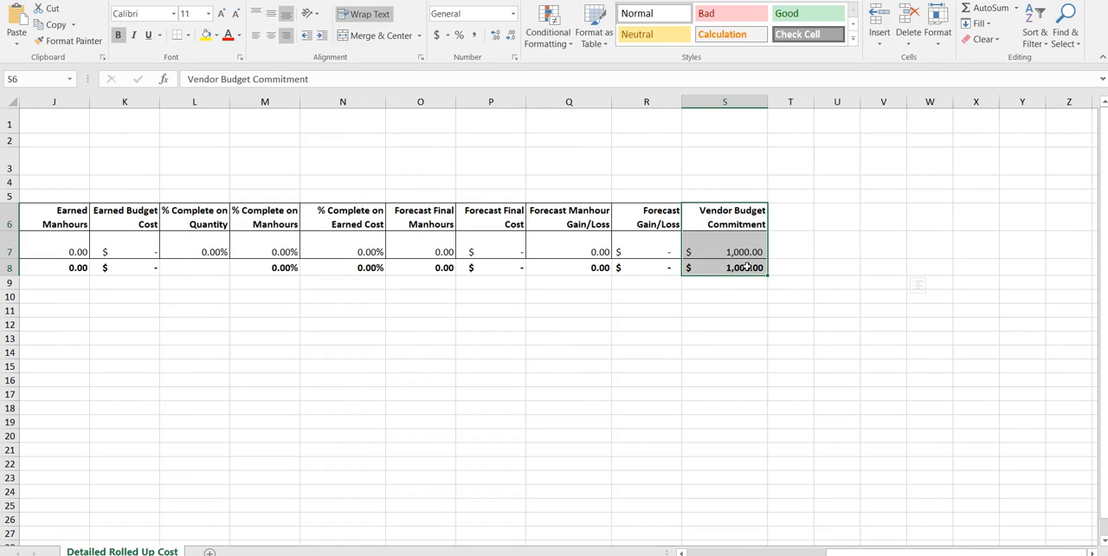
{"action": "scroll", "coordinate": [746, 268], "scroll_direction": "left", "scroll_amount": 7}
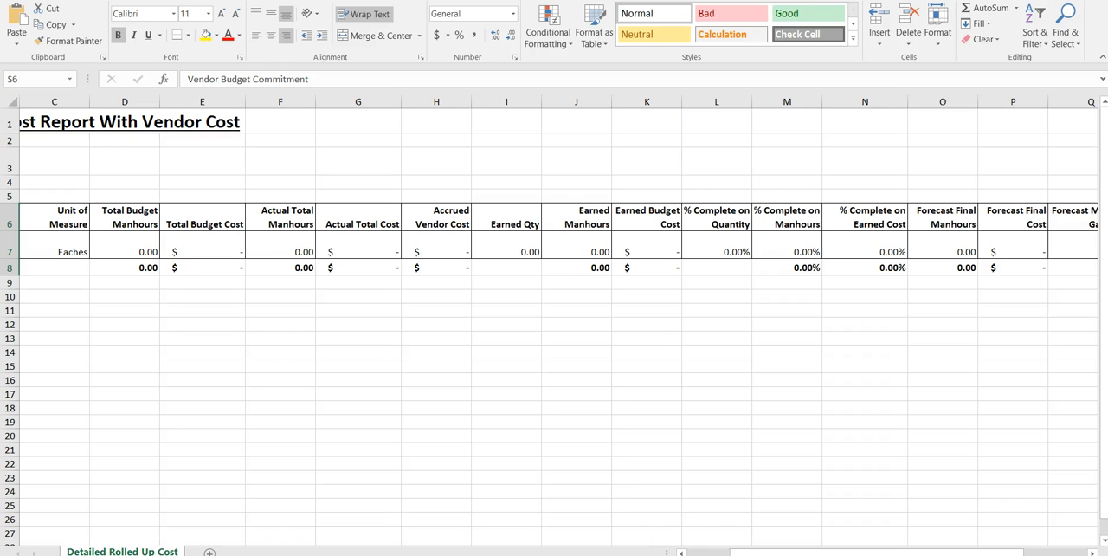
{"action": "key", "text": "alt+F4"}
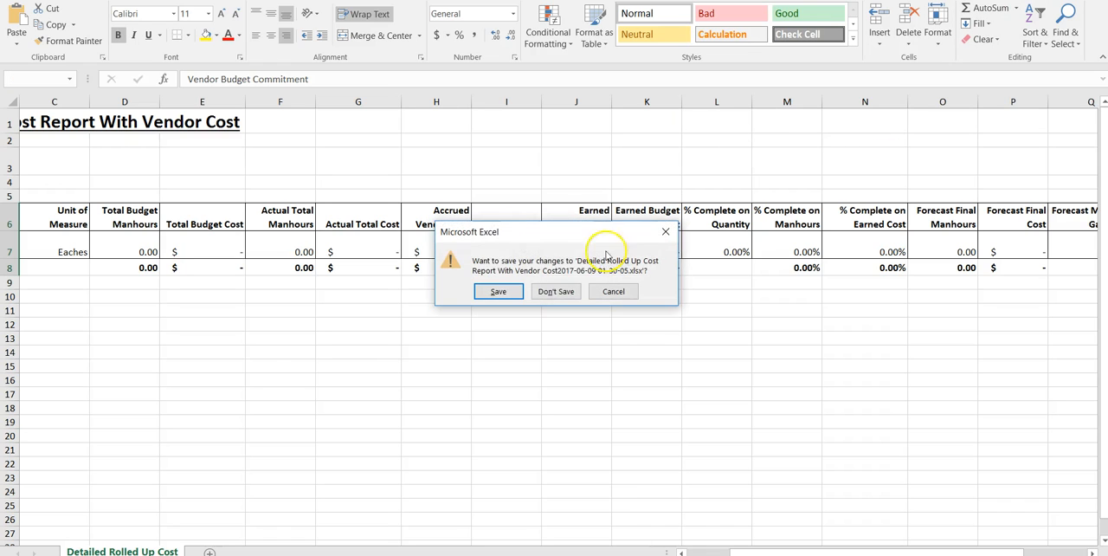
{"action": "left_click", "coordinate": [541, 293]}
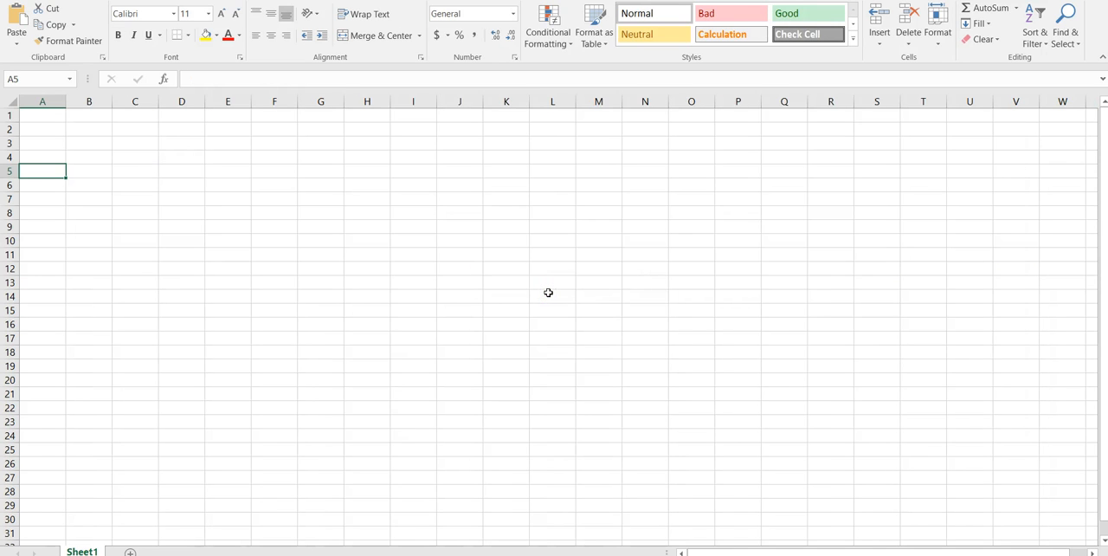
Switch back to DFL International and approve the CAMERA MAN INC. vendor PO CAMERA0011 without a comment
{"action": "key", "text": "alt+Tab"}
{"action": "key", "text": "alt+Tab"}
{"action": "key", "text": "Tab"}
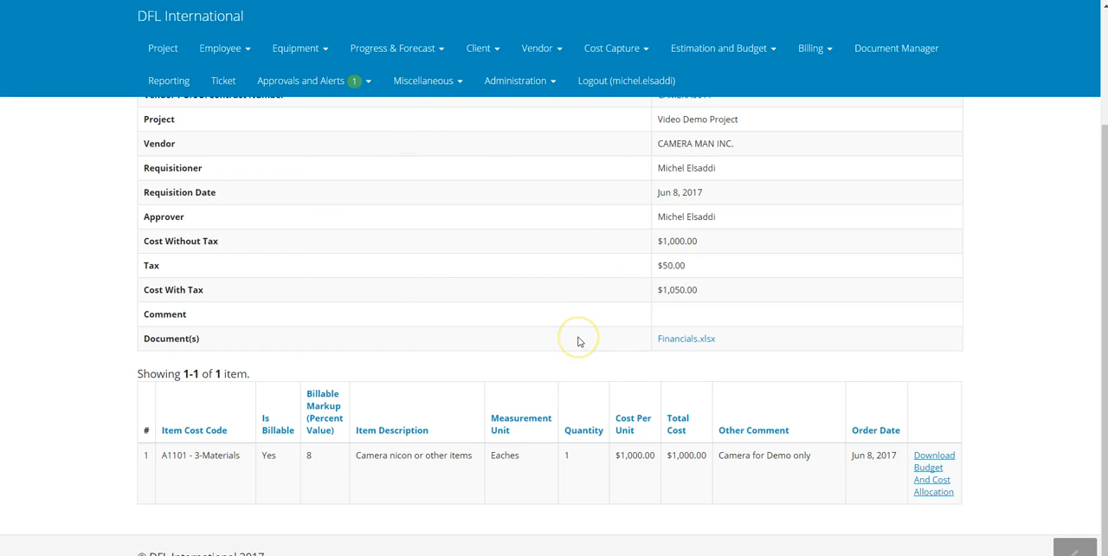
{"action": "scroll", "coordinate": [579, 341], "scroll_direction": "up", "scroll_amount": 3}
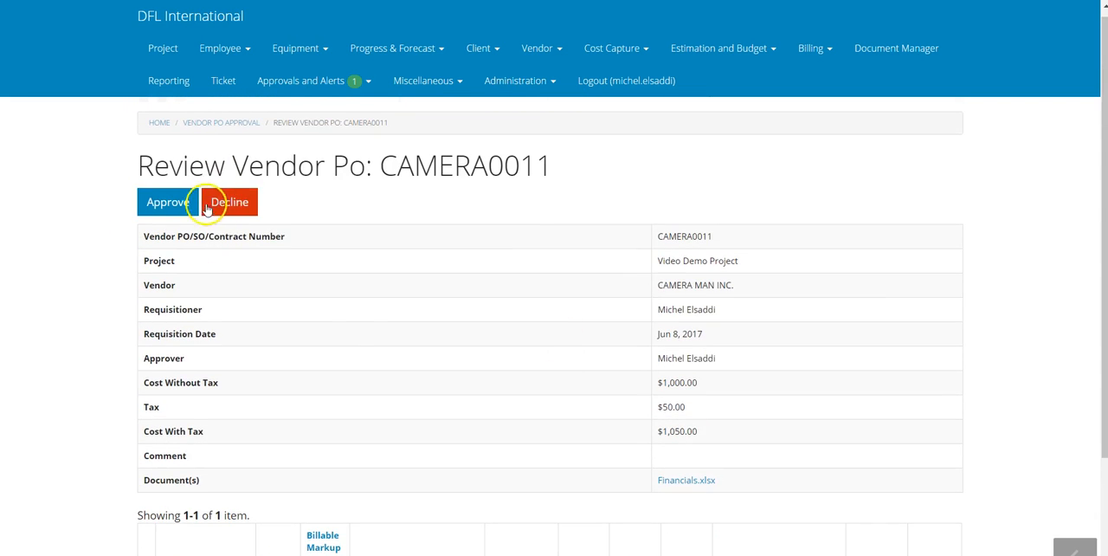
{"action": "left_click", "coordinate": [189, 203]}
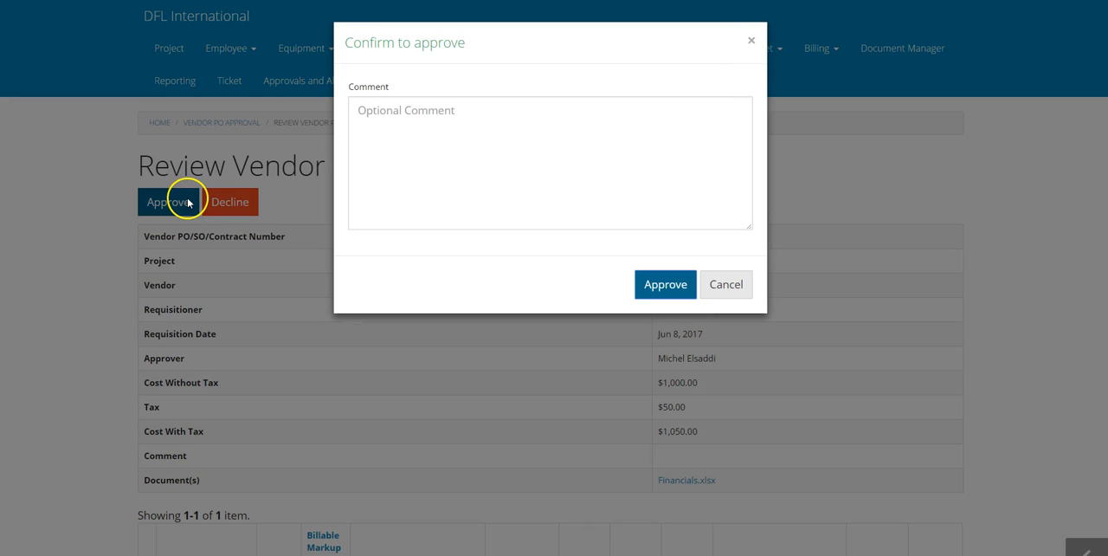
{"action": "left_click", "coordinate": [660, 285]}
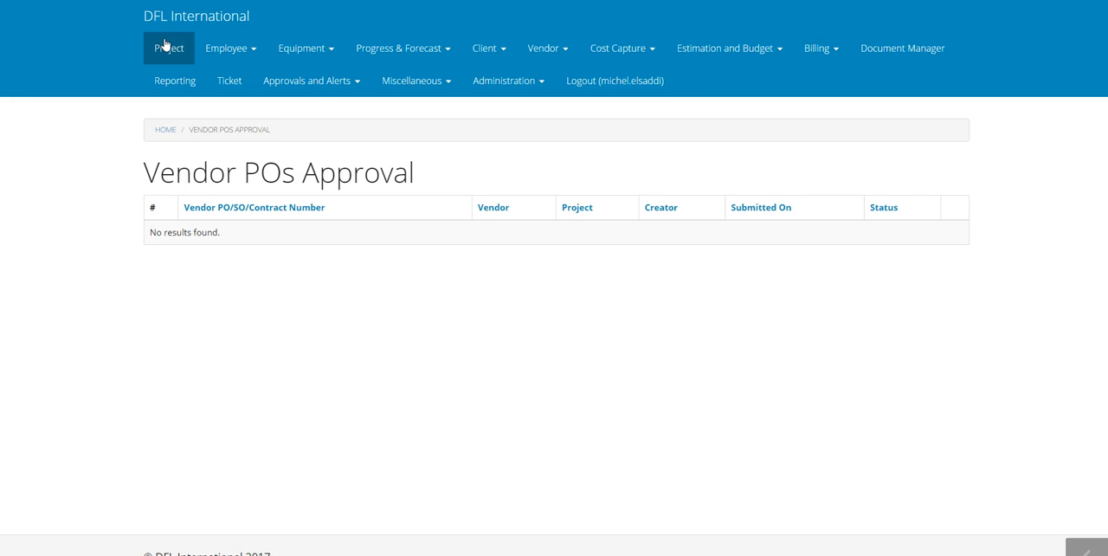
{"action": "left_click", "coordinate": [334, 81]}
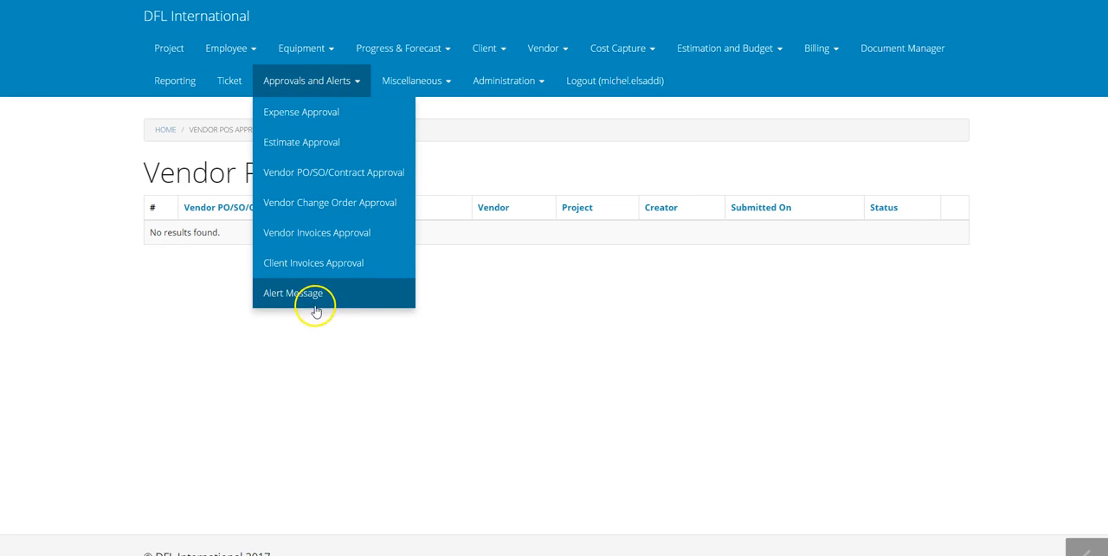
{"action": "left_click", "coordinate": [402, 404]}
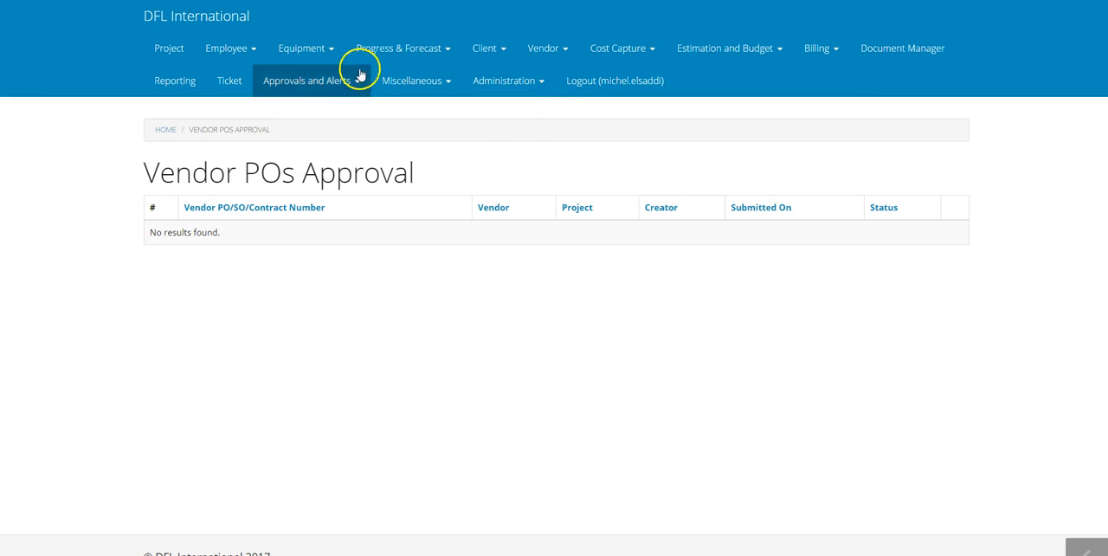
Open the list of vendor functions
{"action": "left_click", "coordinate": [564, 61]}
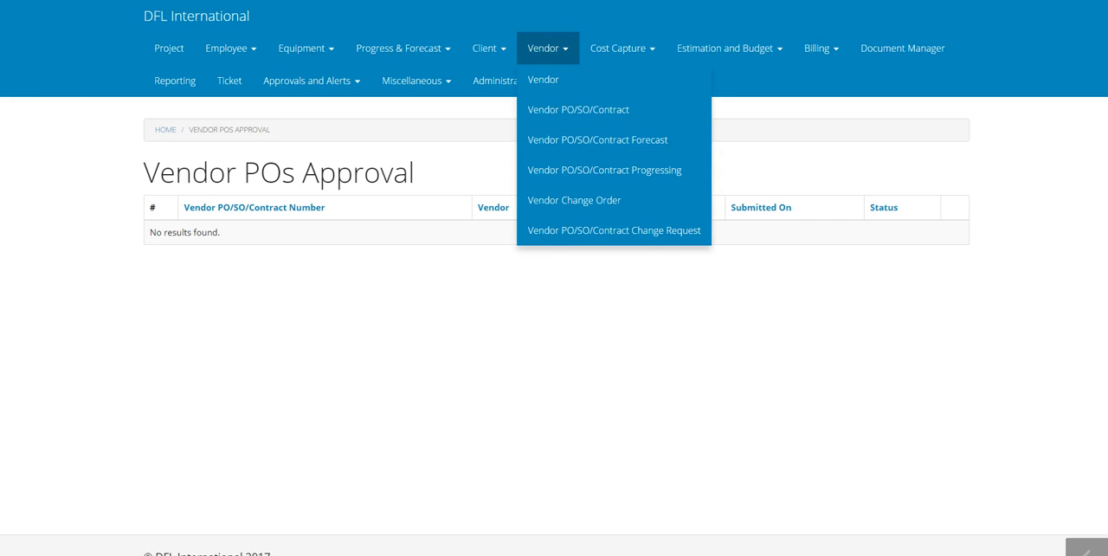